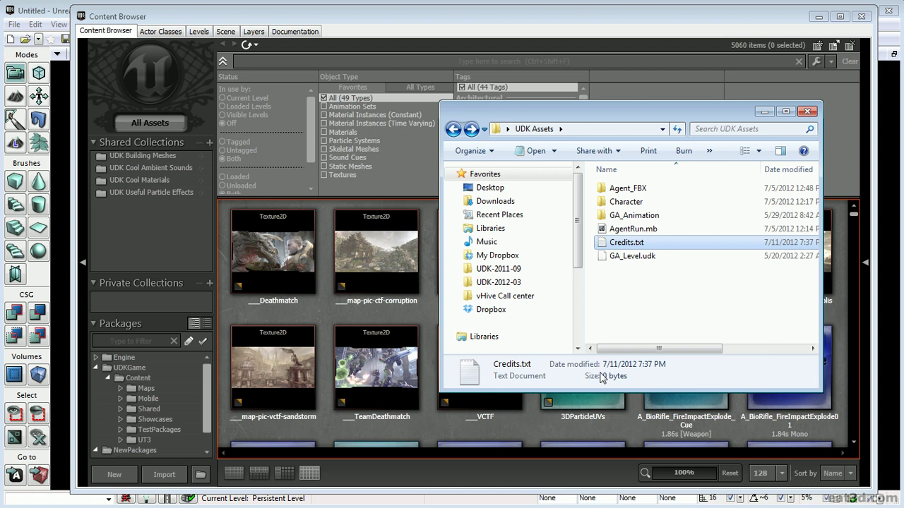
Check GA_Level.udk's details in the UDK Assets folder, then close that Explorer window.
{"action": "left_click", "coordinate": [632, 256]}
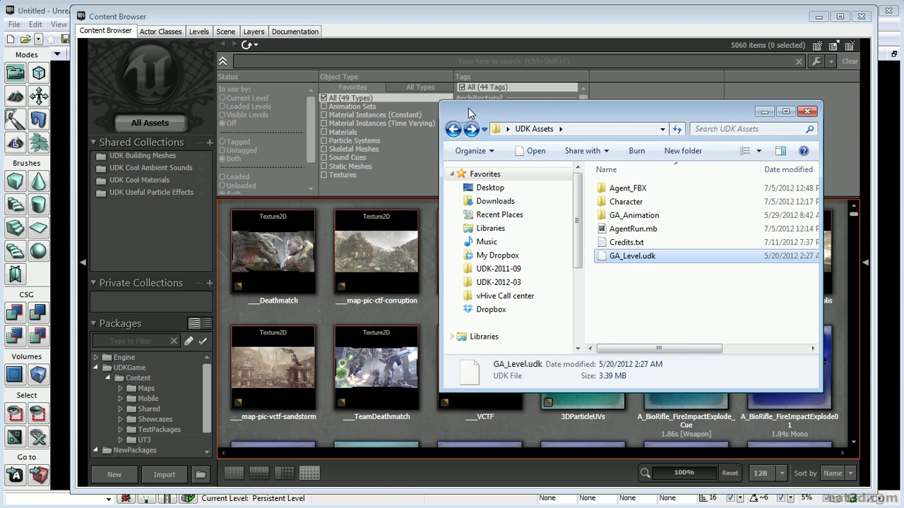
{"action": "left_click_drag", "start_coordinate": [495, 111], "coordinate": [454, 110]}
{"action": "left_click", "coordinate": [767, 111]}
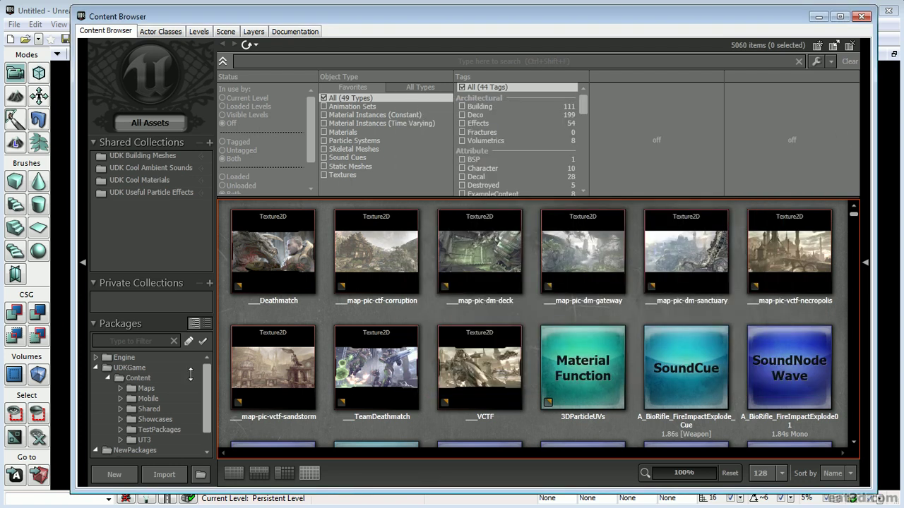
Import AgentDefault.fbx from Desktop > UDK Assets > Agent_FBX through the Content Browser.
{"action": "left_click_drag", "start_coordinate": [207, 387], "coordinate": [208, 392]}
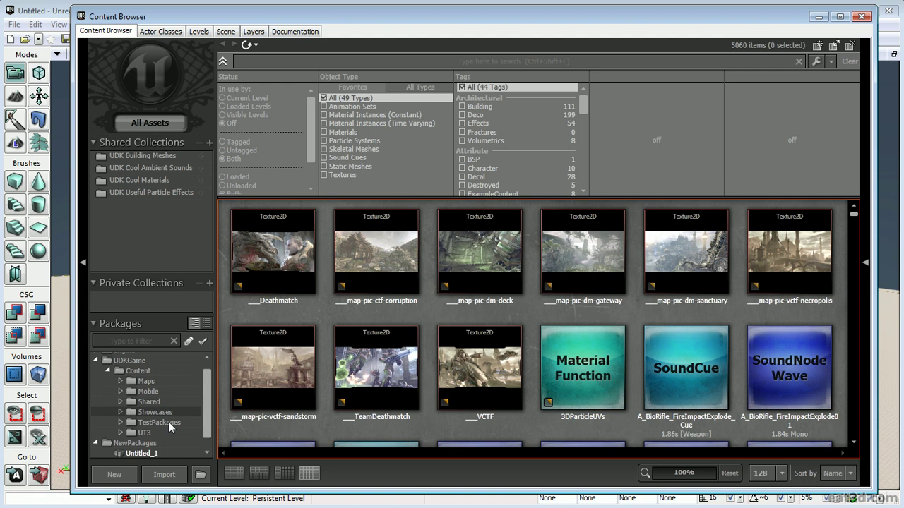
{"action": "scroll", "coordinate": [178, 426], "scroll_direction": "up", "scroll_amount": 1}
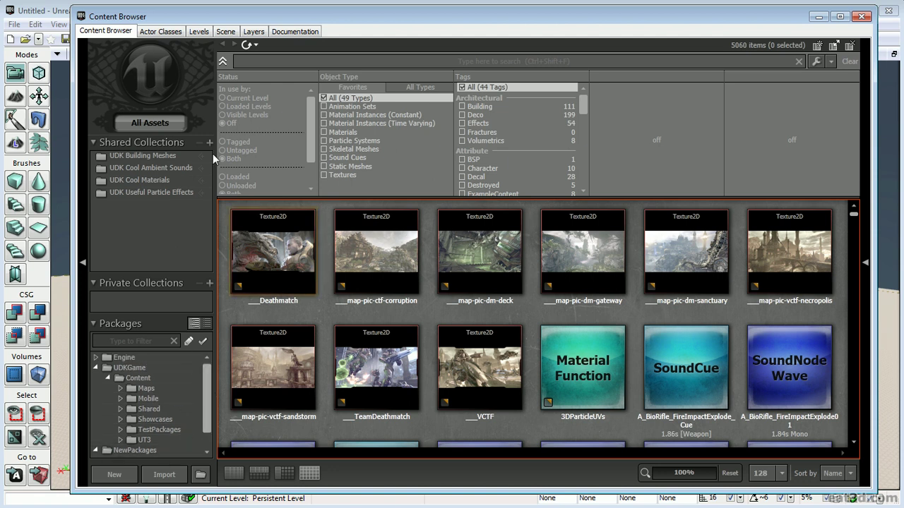
{"action": "mouse_move", "coordinate": [505, 20]}
{"action": "left_mouse_down"}
{"action": "mouse_move", "coordinate": [502, 242]}
{"action": "mouse_move", "coordinate": [515, 12]}
{"action": "mouse_move", "coordinate": [507, 28]}
{"action": "left_mouse_up"}
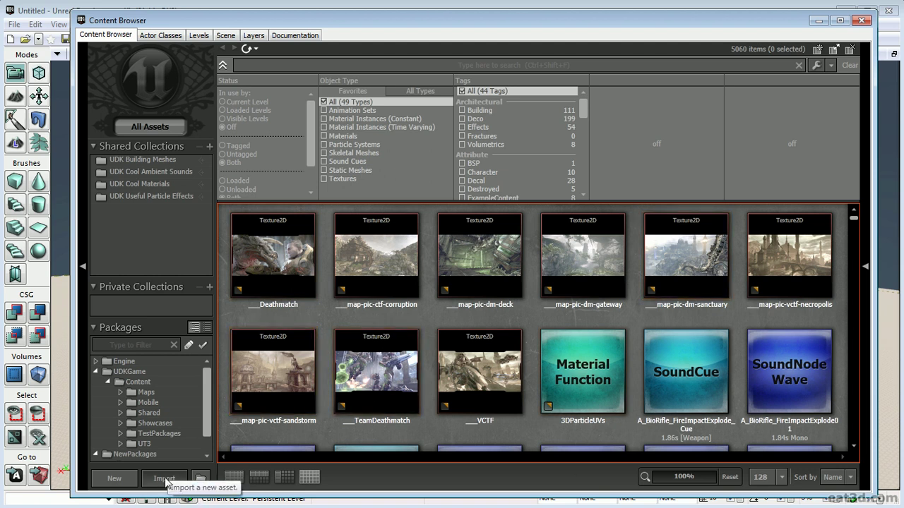
{"action": "left_click", "coordinate": [165, 479]}
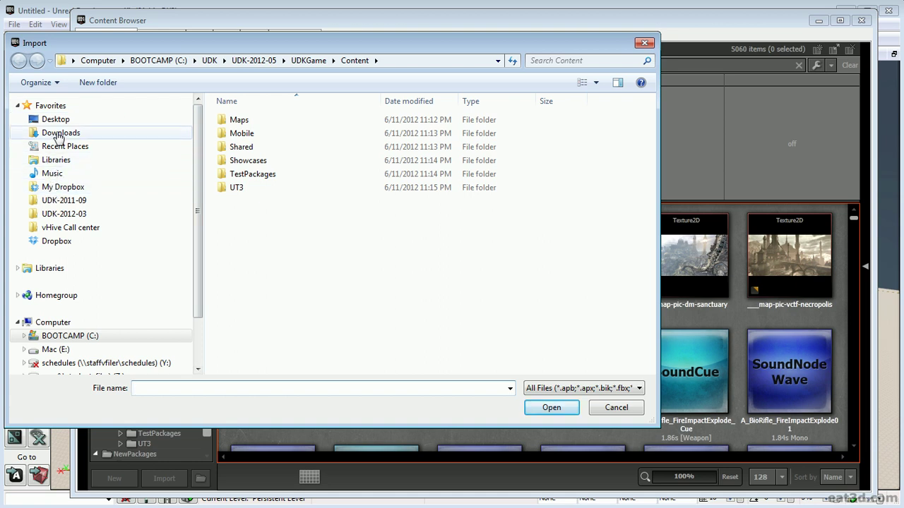
{"action": "left_click", "coordinate": [56, 120]}
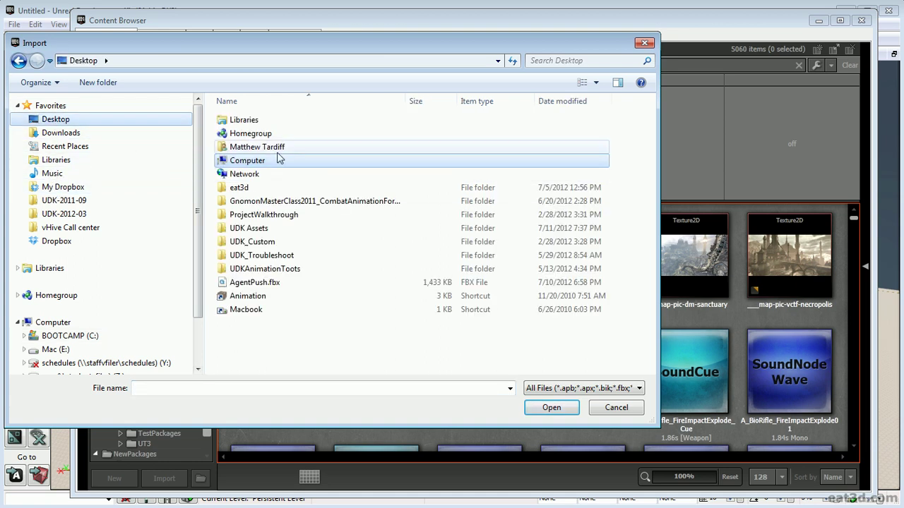
{"action": "double_click", "coordinate": [251, 229]}
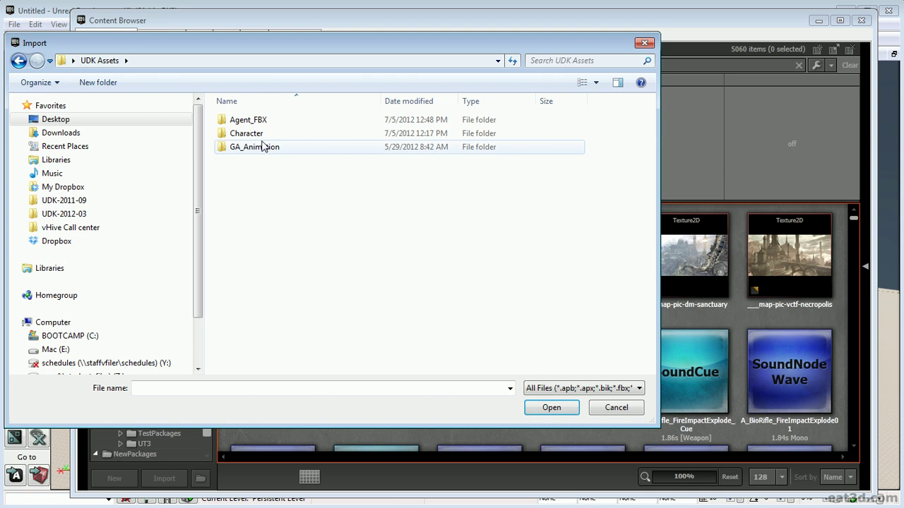
{"action": "double_click", "coordinate": [248, 120]}
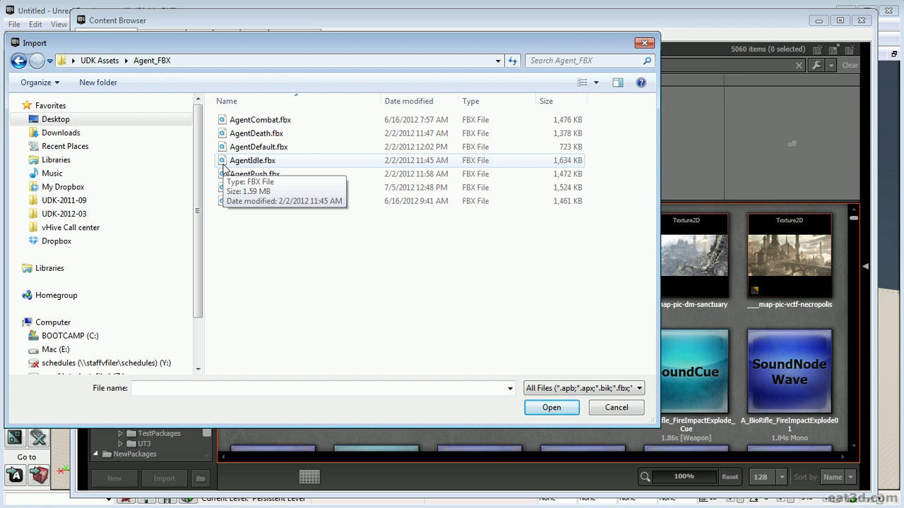
{"action": "left_click", "coordinate": [265, 147]}
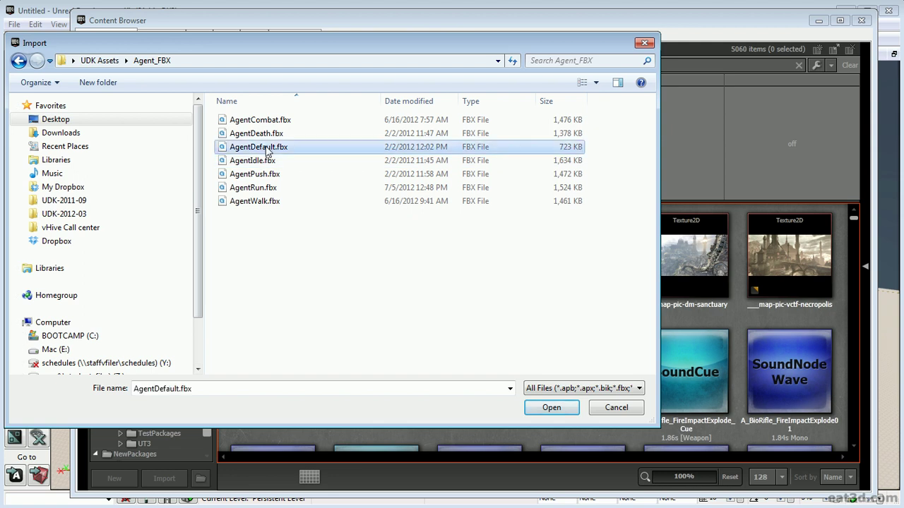
{"action": "left_click", "coordinate": [558, 406]}
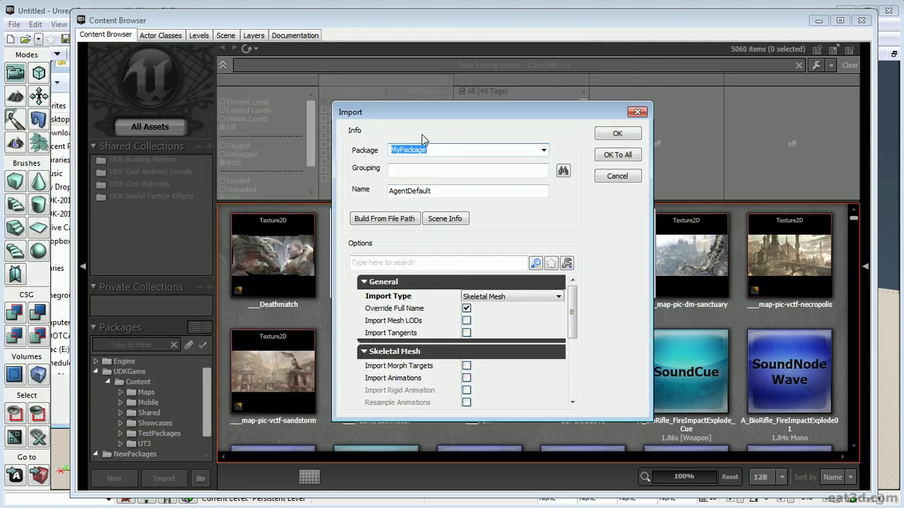
Set the import package to GA_Agent and accept the AgentDefault skeletal mesh import.
{"action": "type", "text": "GA_Agent"}
{"action": "key", "text": "Tab"}
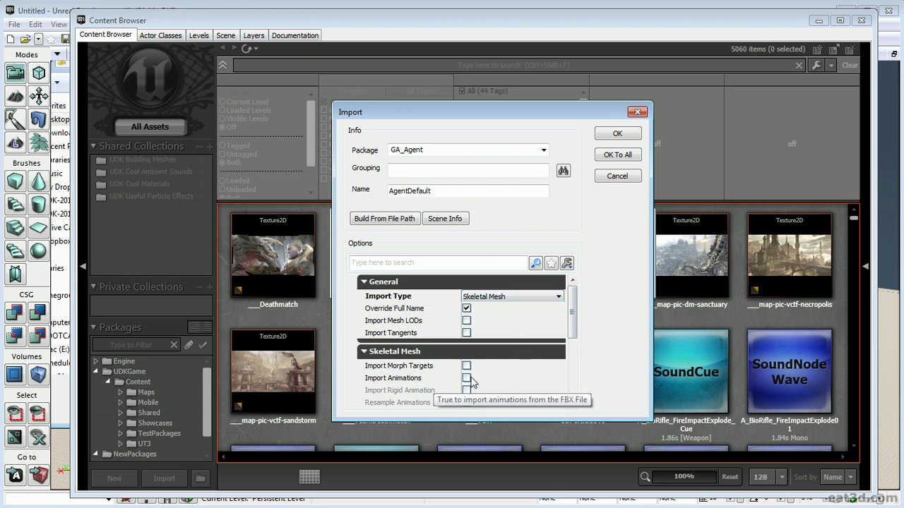
{"action": "left_click", "coordinate": [618, 137]}
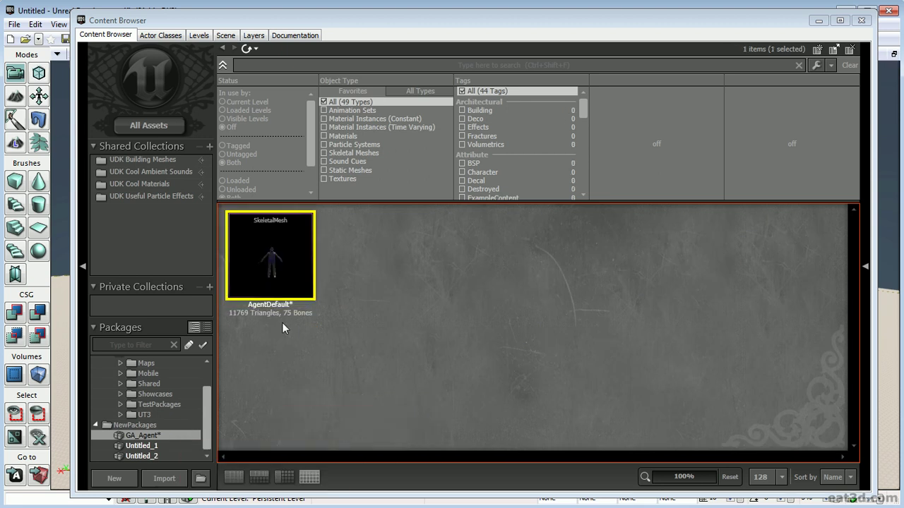
Save the GA_Agent package from its context menu in the Packages tree.
{"action": "right_click", "coordinate": [169, 434]}
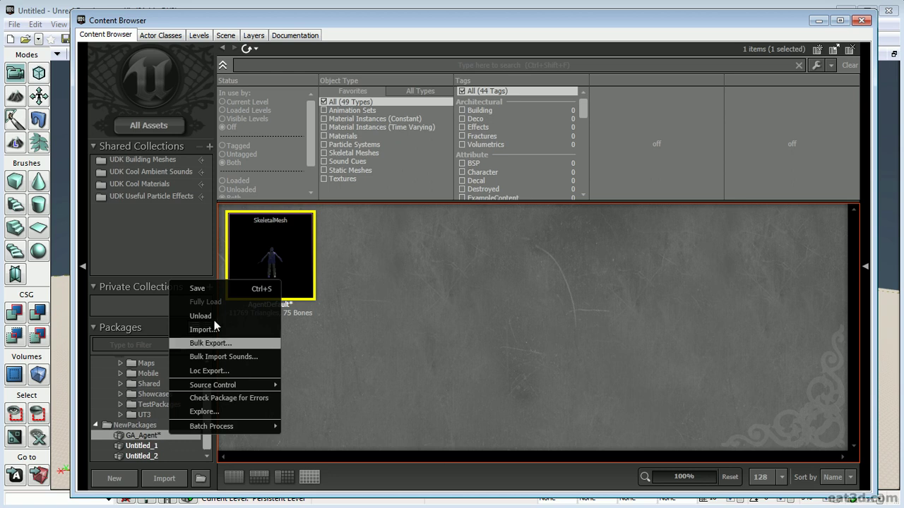
{"action": "left_click", "coordinate": [229, 290]}
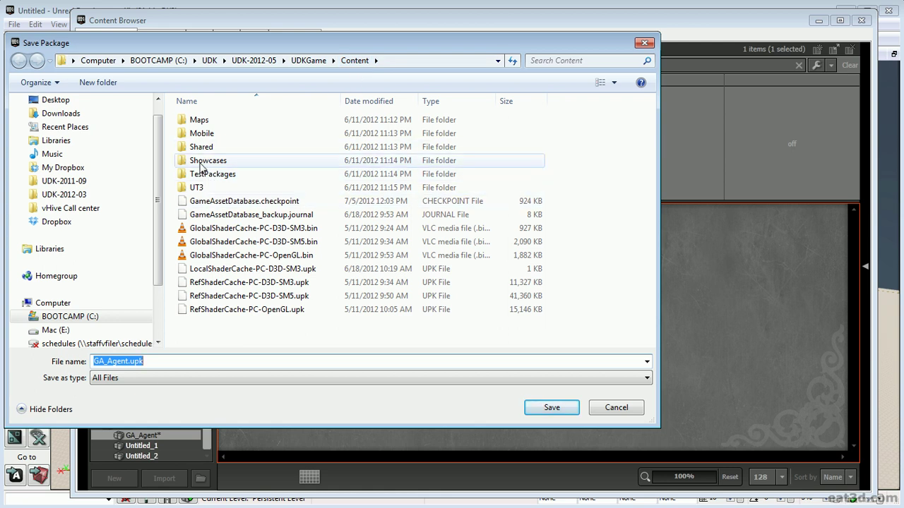
Create a Characters folder under Content and save GA_Agent.upk into it.
{"action": "left_click", "coordinate": [99, 83]}
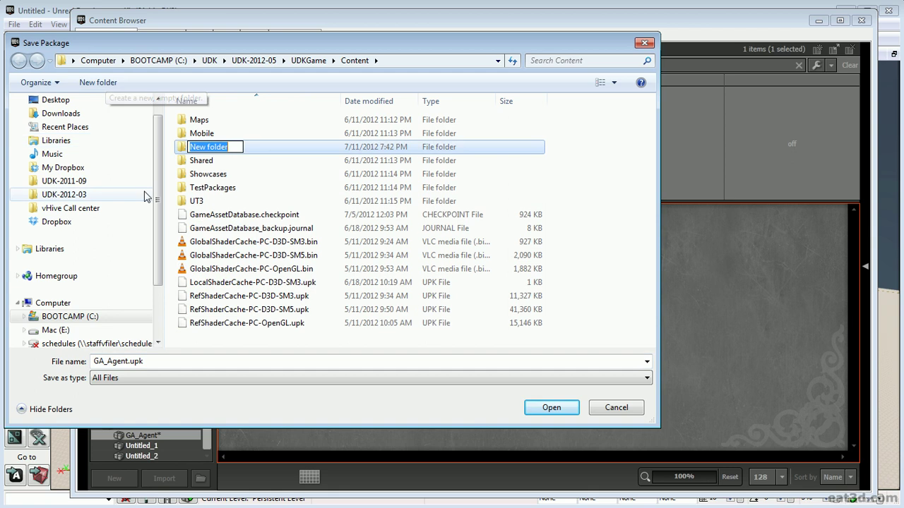
{"action": "type", "text": "Characters"}
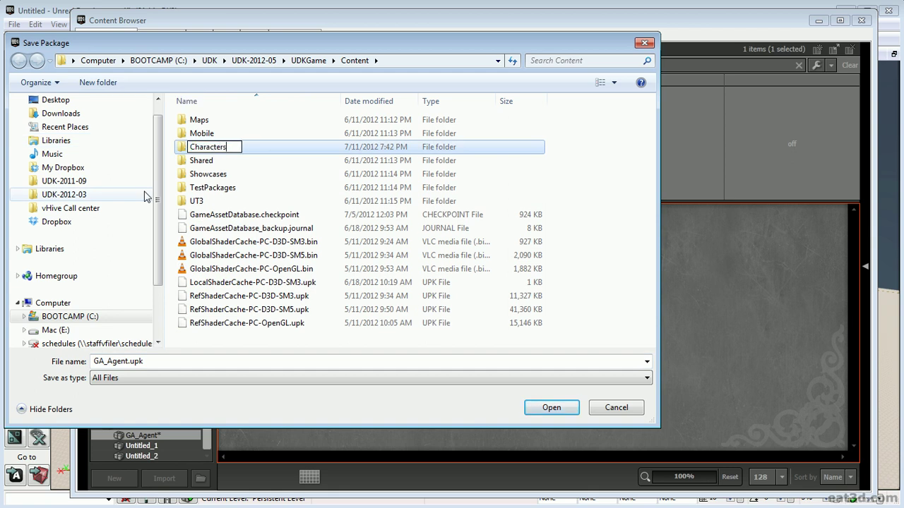
{"action": "key", "text": "Return"}
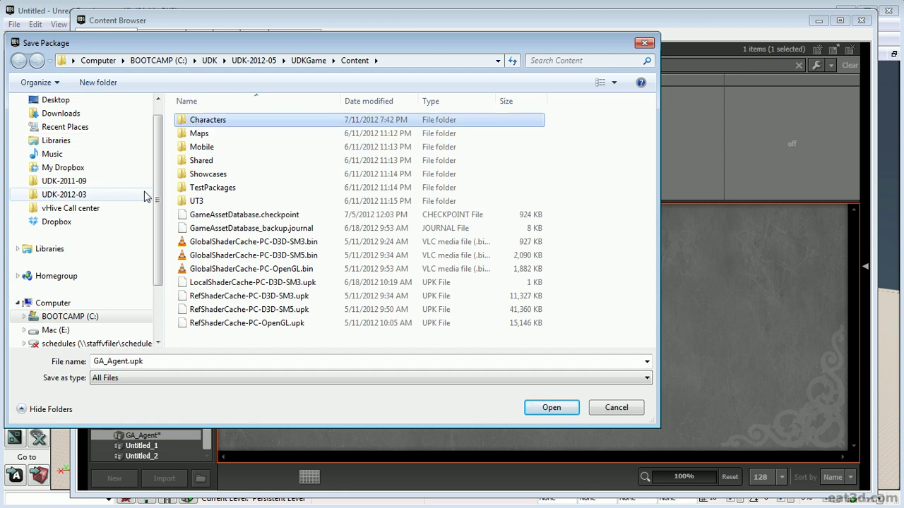
{"action": "double_click", "coordinate": [236, 119]}
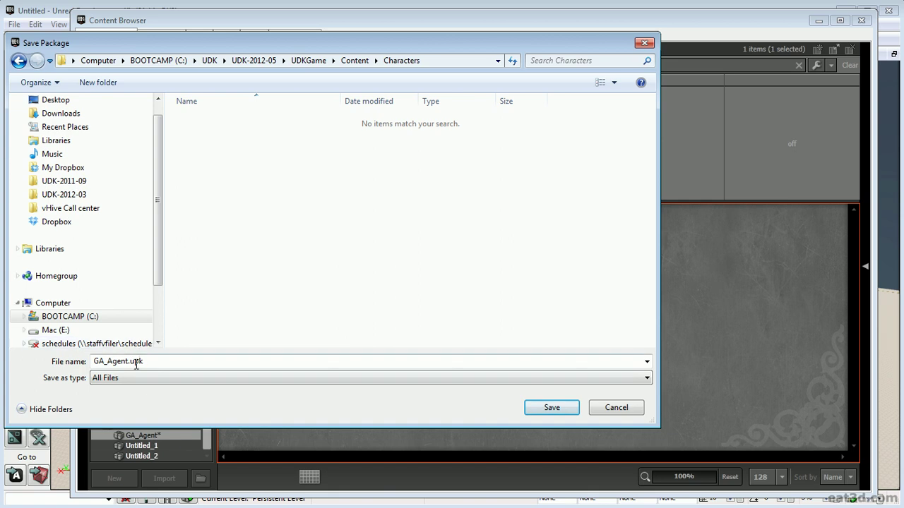
{"action": "left_click", "coordinate": [553, 408]}
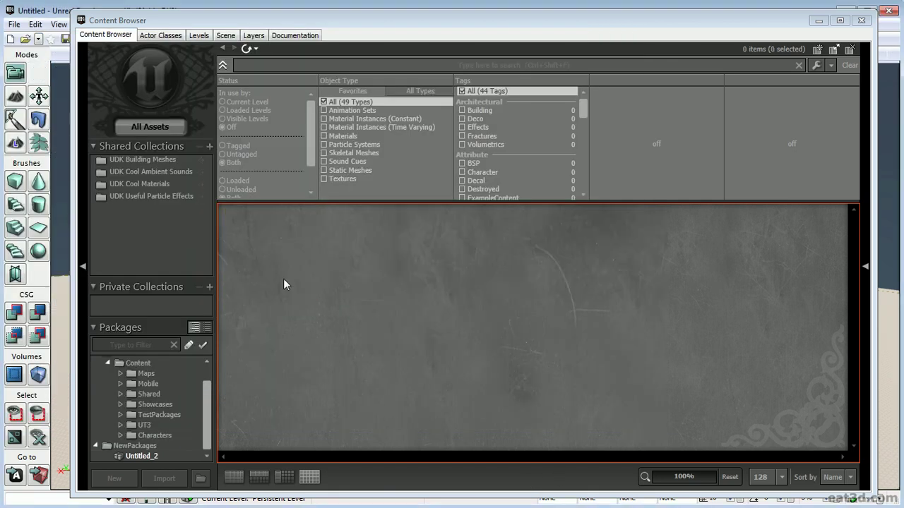
Show the GA_Agent package contents under Characters and load the AgentDefault skeletal mesh.
{"action": "scroll", "coordinate": [134, 382], "scroll_direction": "up", "scroll_amount": 2}
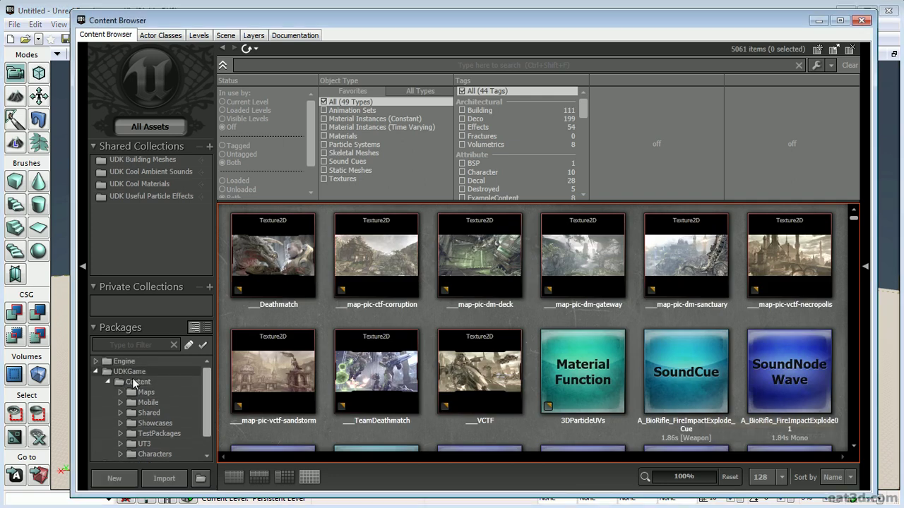
{"action": "scroll", "coordinate": [131, 413], "scroll_direction": "down", "scroll_amount": 1}
{"action": "left_click", "coordinate": [121, 435]}
{"action": "left_click", "coordinate": [167, 445]}
{"action": "left_click", "coordinate": [246, 302]}
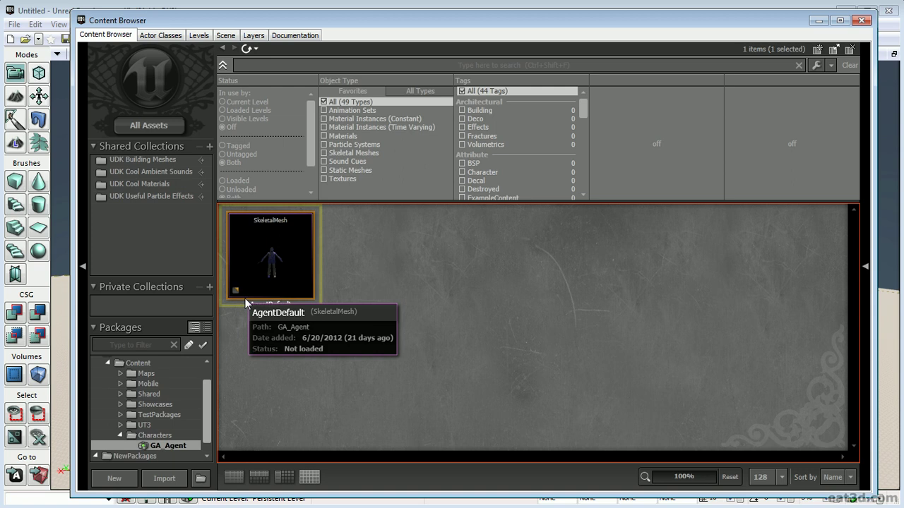
{"action": "left_click", "coordinate": [531, 235]}
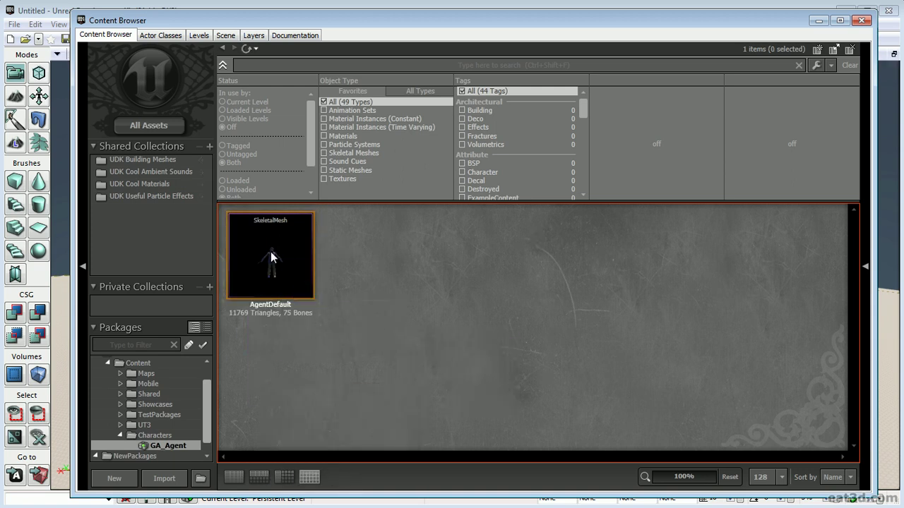
Create an AnimSet named AgentDefault_Anims in GA_Agent from the AgentDefault mesh.
{"action": "mouse_move", "coordinate": [273, 243]}
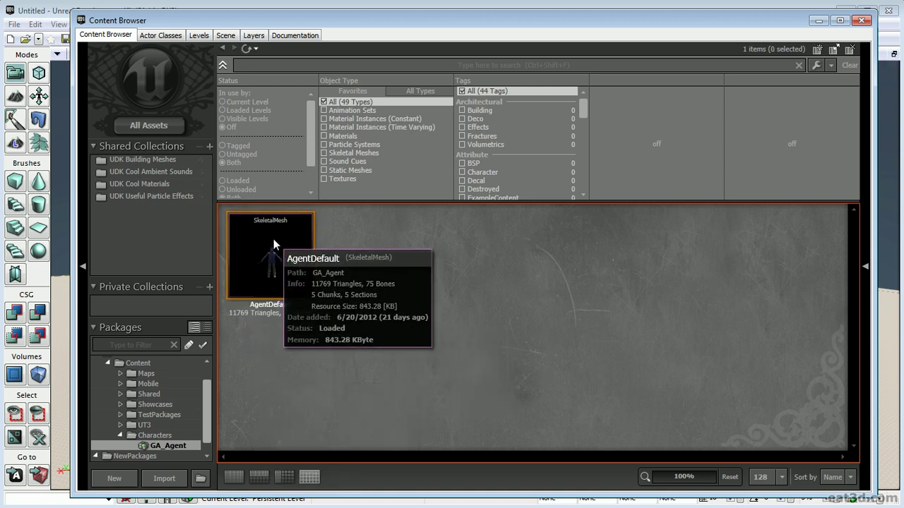
{"action": "right_click", "coordinate": [276, 238]}
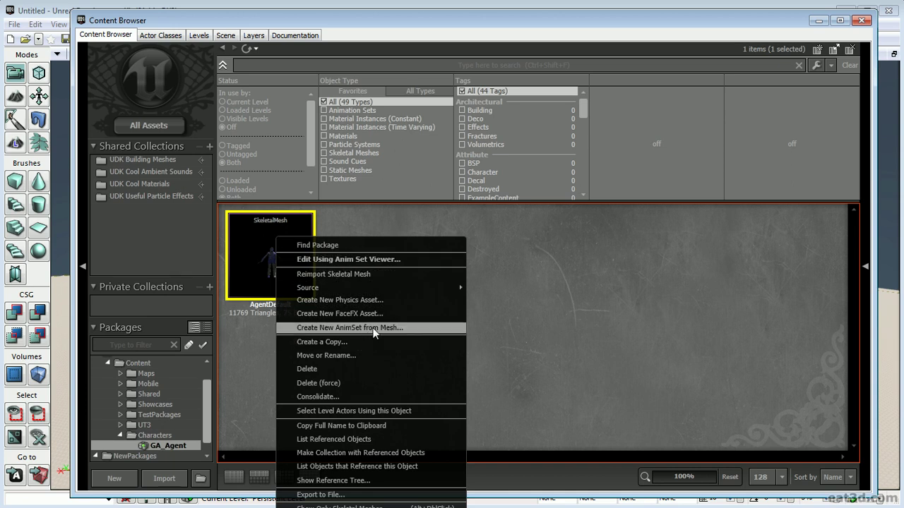
{"action": "left_click", "coordinate": [365, 328]}
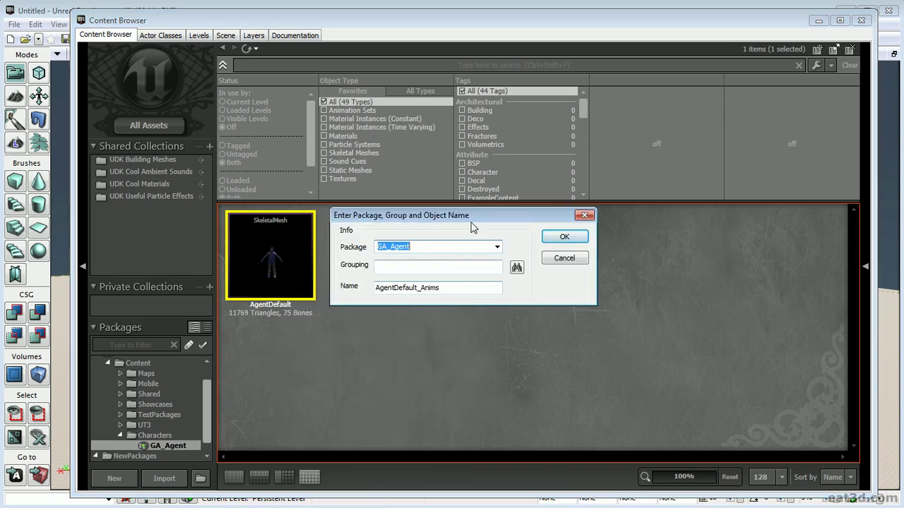
{"action": "left_click", "coordinate": [564, 237]}
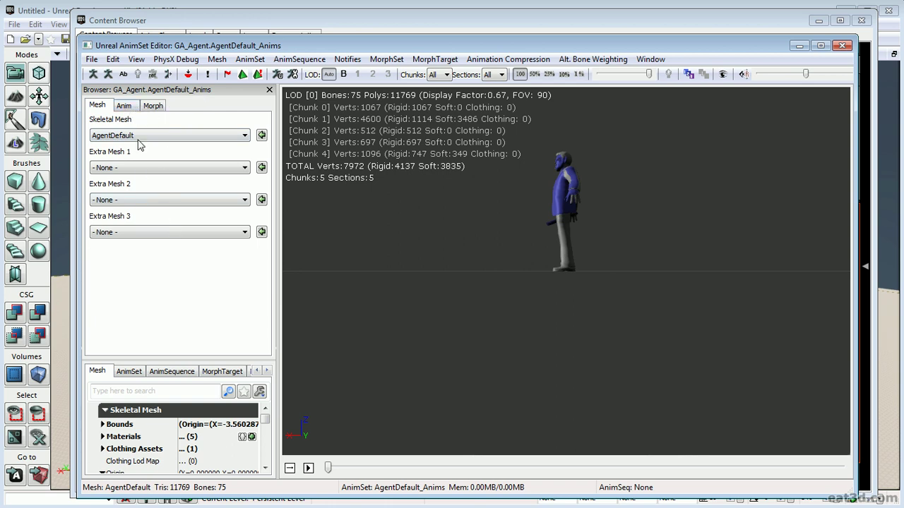
Reposition the AnimSet Editor and display AgentDefault_Anims' still-empty Anim sequence list.
{"action": "left_click_drag", "start_coordinate": [214, 47], "coordinate": [341, 38]}
{"action": "left_click", "coordinate": [146, 96]}
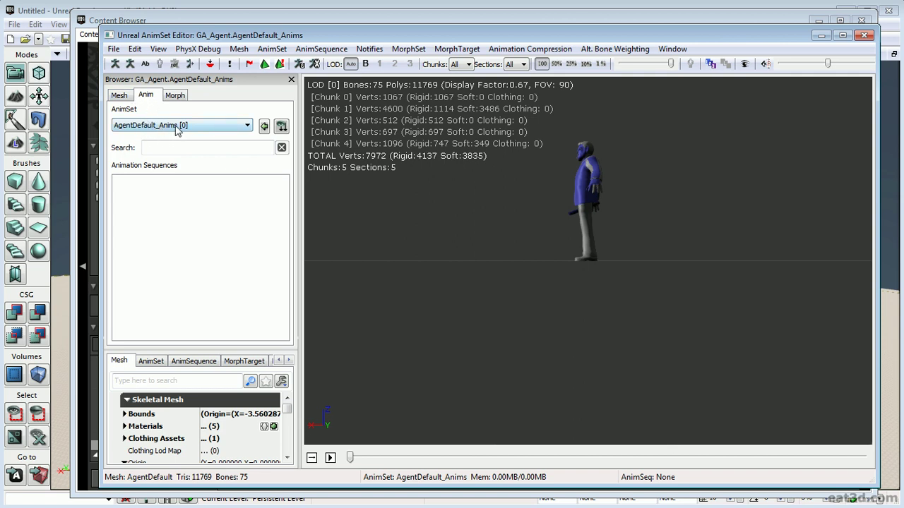
{"action": "left_click", "coordinate": [114, 49]}
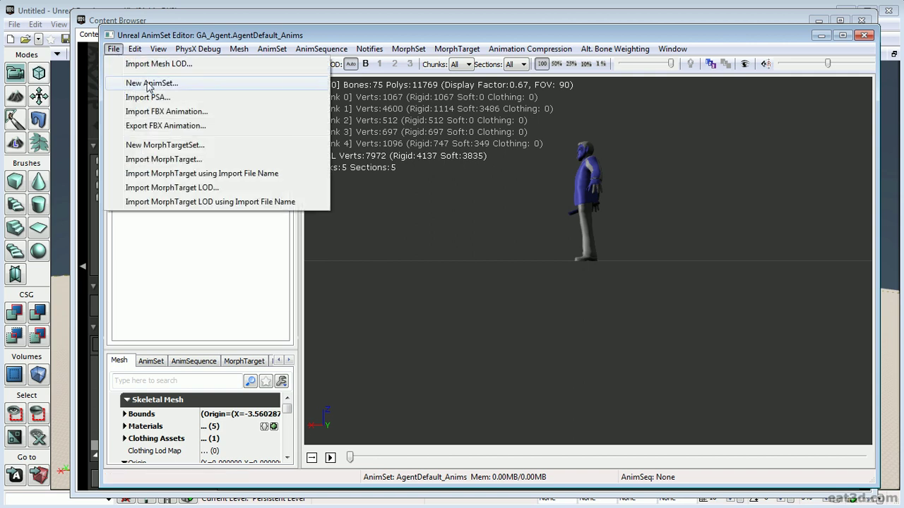
Import AgentCombat, AgentDeath, AgentIdle, AgentPush, AgentRun and AgentWalk FBX animations, excluding AgentDefault.fbx.
{"action": "left_click", "coordinate": [175, 113]}
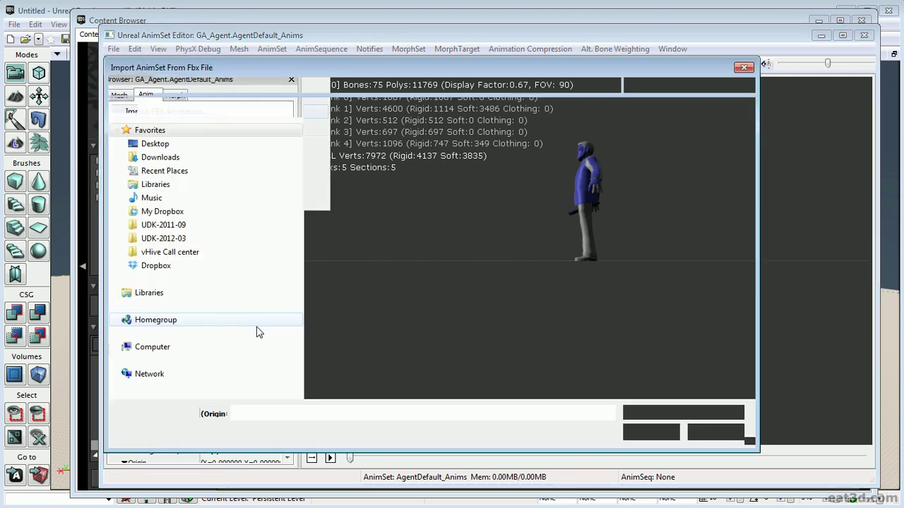
{"action": "left_click_drag", "start_coordinate": [356, 244], "coordinate": [339, 138]}
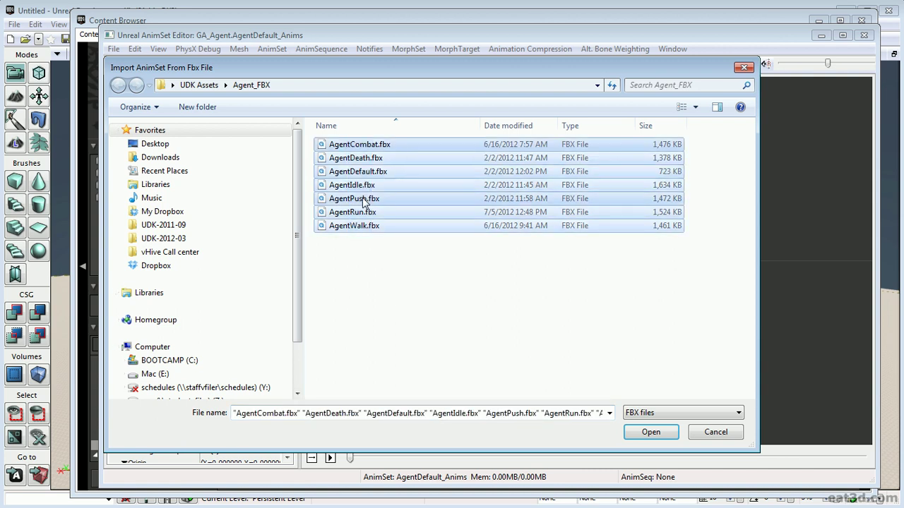
{"action": "left_click", "coordinate": [360, 172], "text": "ctrl"}
{"action": "left_click", "coordinate": [651, 434]}
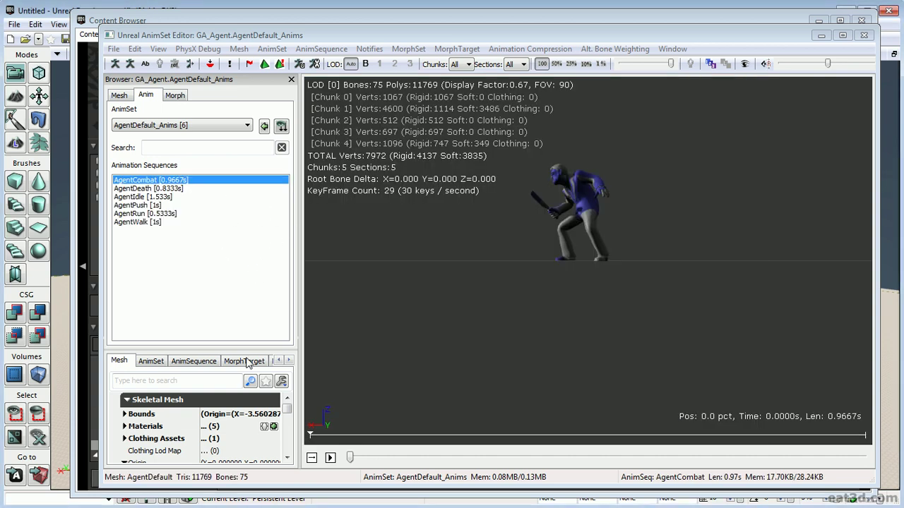
Inspect the character from several angles and select the mesh Origin Z field.
{"action": "left_click_drag", "start_coordinate": [518, 281], "coordinate": [494, 260]}
{"action": "left_click_drag", "start_coordinate": [358, 313], "coordinate": [313, 339]}
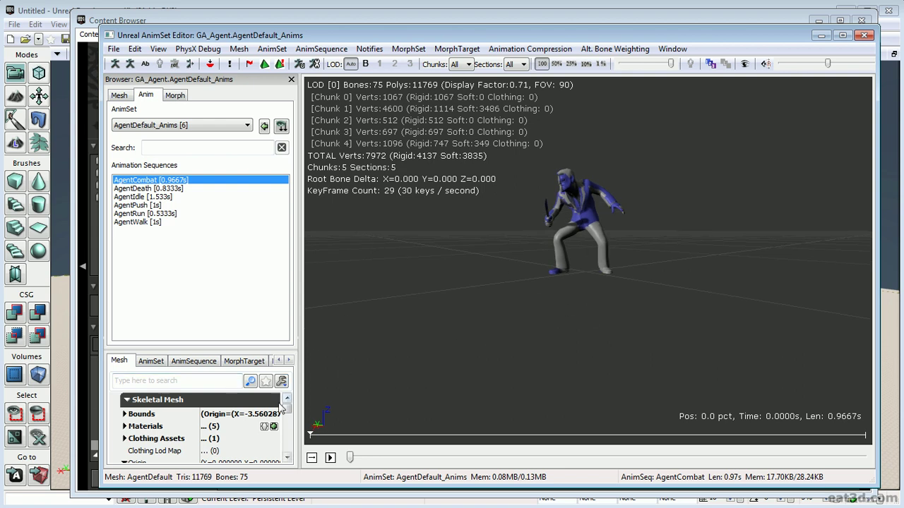
{"action": "left_click_drag", "start_coordinate": [565, 233], "coordinate": [623, 211]}
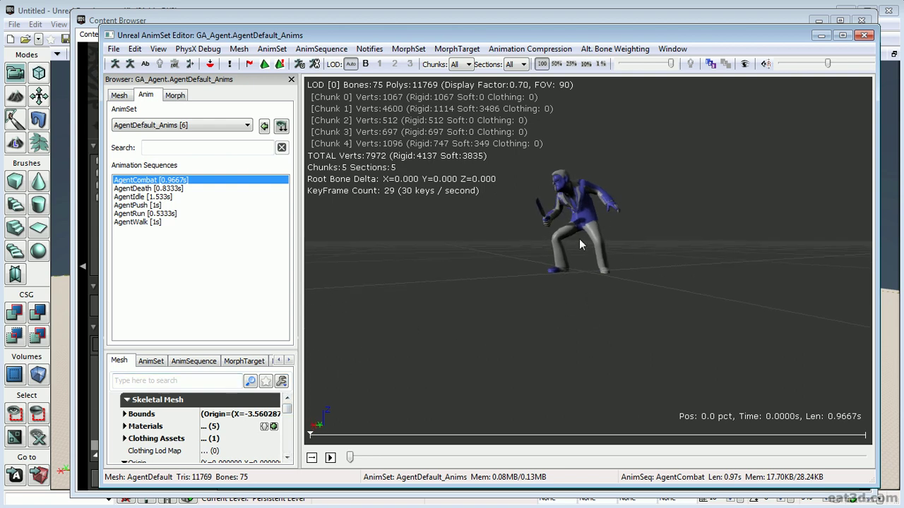
{"action": "left_click_drag", "start_coordinate": [581, 268], "coordinate": [577, 257]}
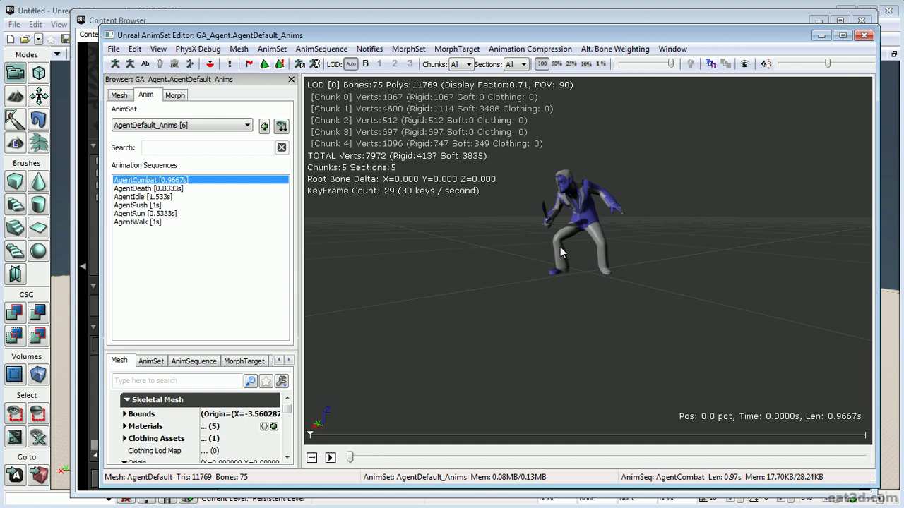
{"action": "mouse_move", "coordinate": [568, 249]}
{"action": "left_mouse_down"}
{"action": "mouse_move", "coordinate": [720, 259]}
{"action": "mouse_move", "coordinate": [721, 243]}
{"action": "mouse_move", "coordinate": [575, 264]}
{"action": "left_mouse_up"}
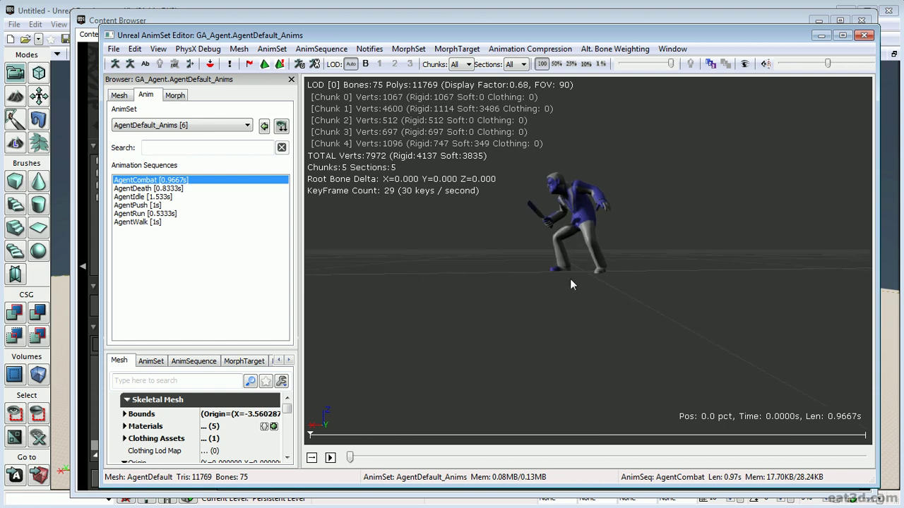
{"action": "scroll", "coordinate": [289, 416], "scroll_direction": "down", "scroll_amount": 3}
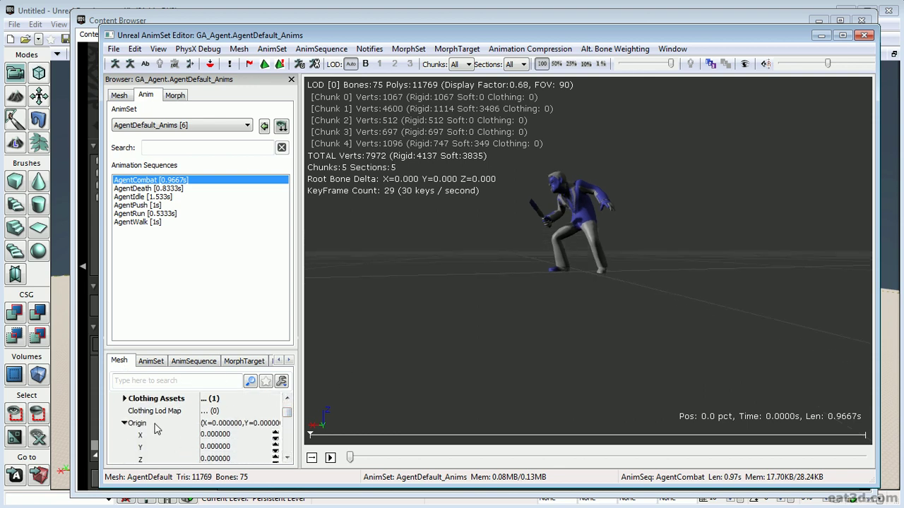
{"action": "left_click", "coordinate": [215, 458]}
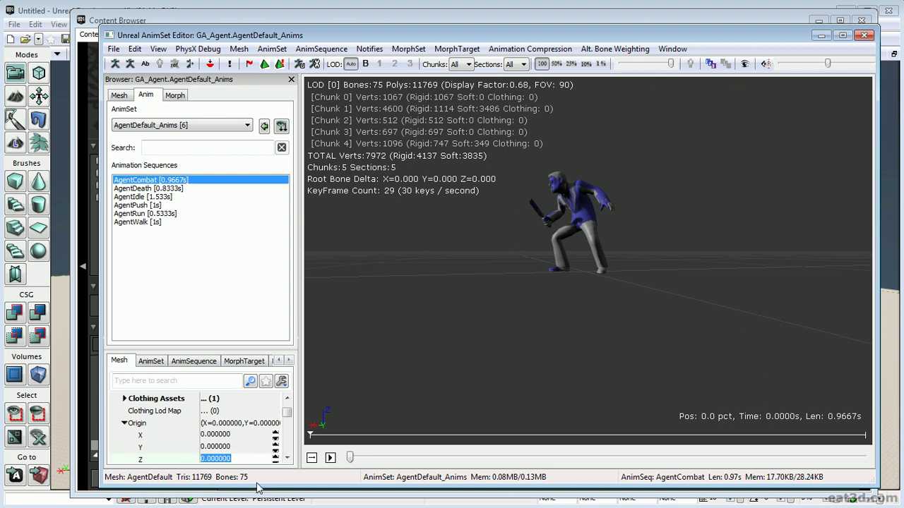
Set the mesh Origin Z to -45 and check the lowered character from several angles.
{"action": "type", "text": "-45"}
{"action": "key", "text": "Return"}
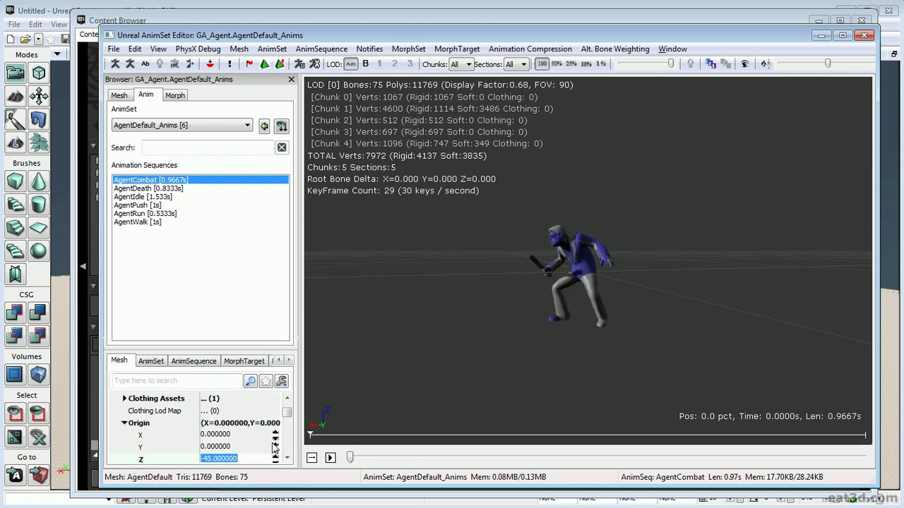
{"action": "scroll", "coordinate": [275, 447], "scroll_direction": "down", "scroll_amount": 2}
{"action": "left_click_drag", "start_coordinate": [456, 302], "coordinate": [623, 233]}
{"action": "left_click_drag", "start_coordinate": [592, 271], "coordinate": [599, 260]}
{"action": "left_click_drag", "start_coordinate": [508, 323], "coordinate": [460, 384]}
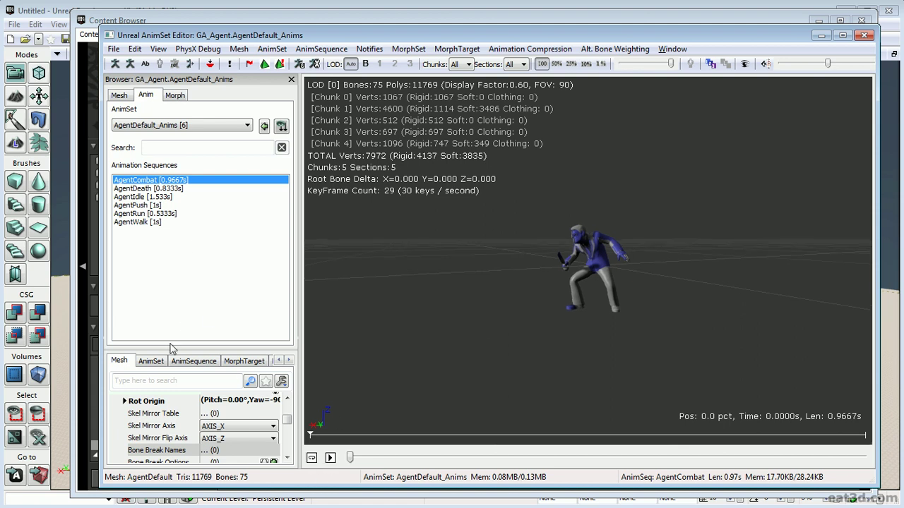
Play AgentCombat, then preview AgentDeath, AgentIdle, AgentPush, AgentRun and AgentWalk in turn.
{"action": "left_click", "coordinate": [330, 457]}
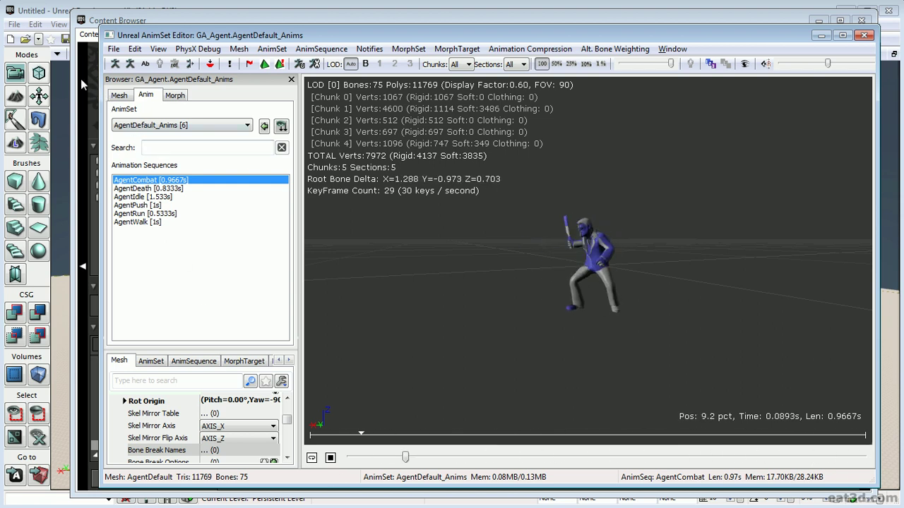
{"action": "left_click", "coordinate": [151, 189]}
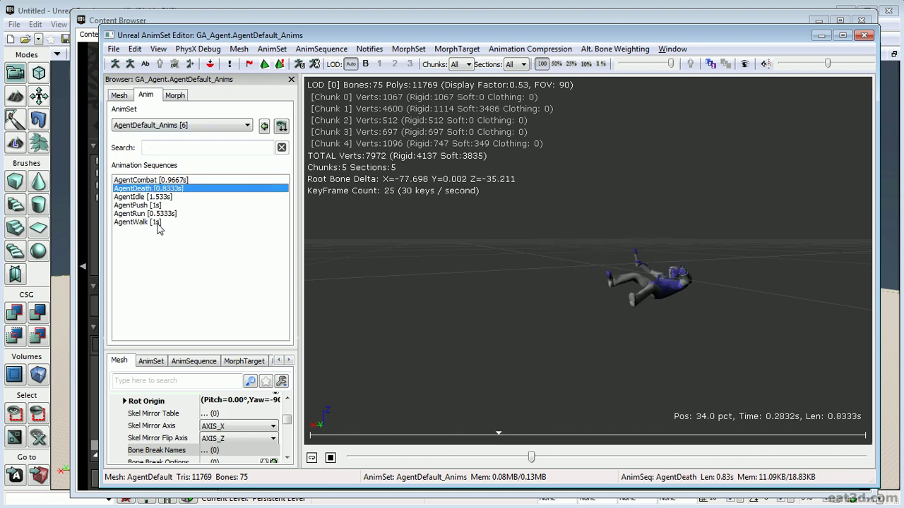
{"action": "key", "text": "Down"}
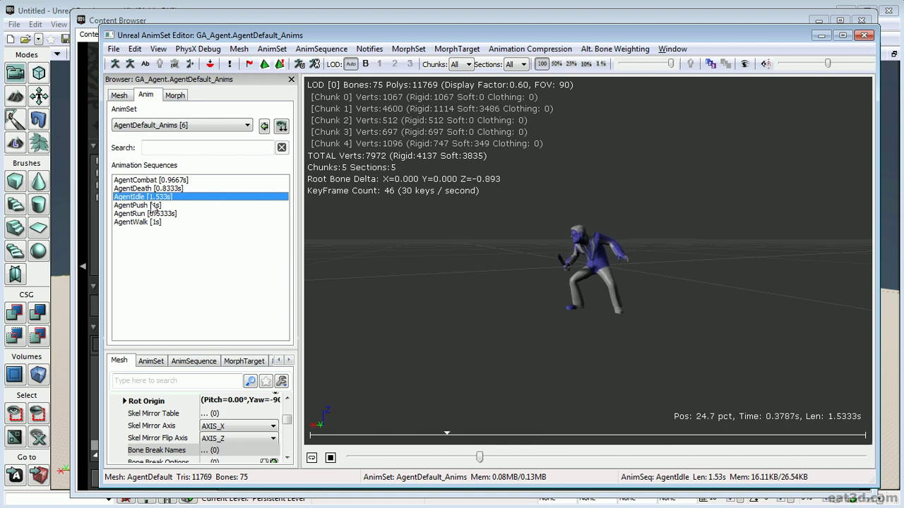
{"action": "left_click", "coordinate": [152, 205]}
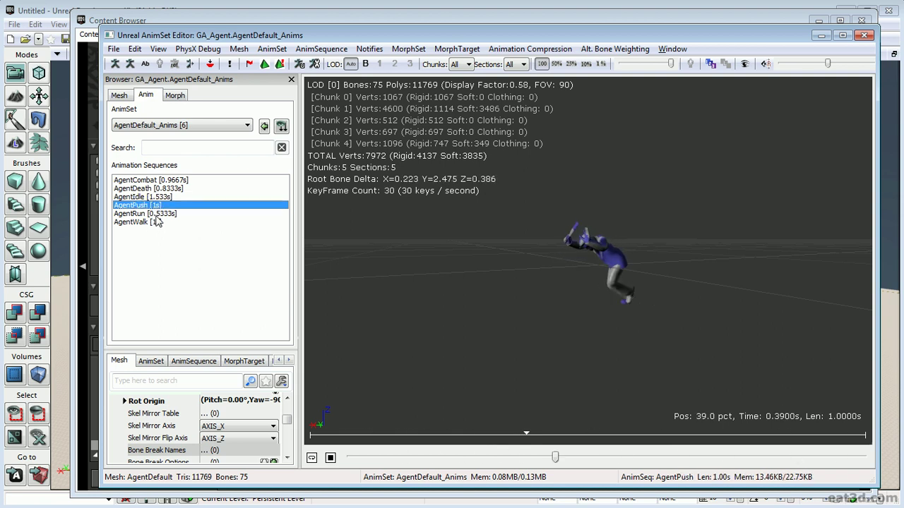
{"action": "key", "text": "Down"}
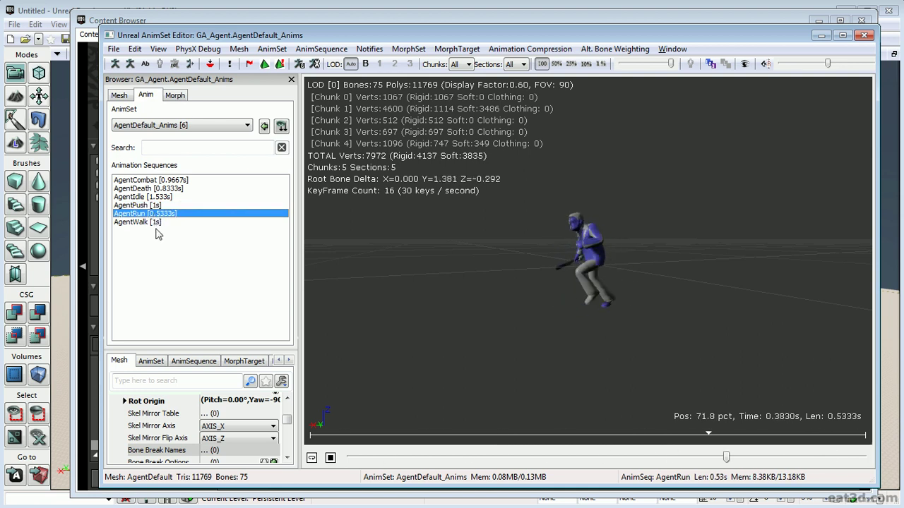
{"action": "key", "text": "Down"}
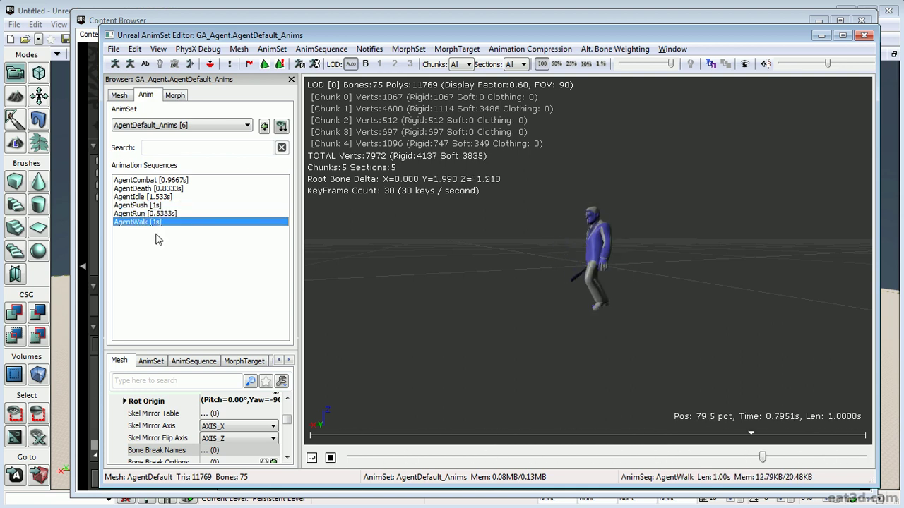
{"action": "left_click_drag", "start_coordinate": [777, 35], "coordinate": [745, 19]}
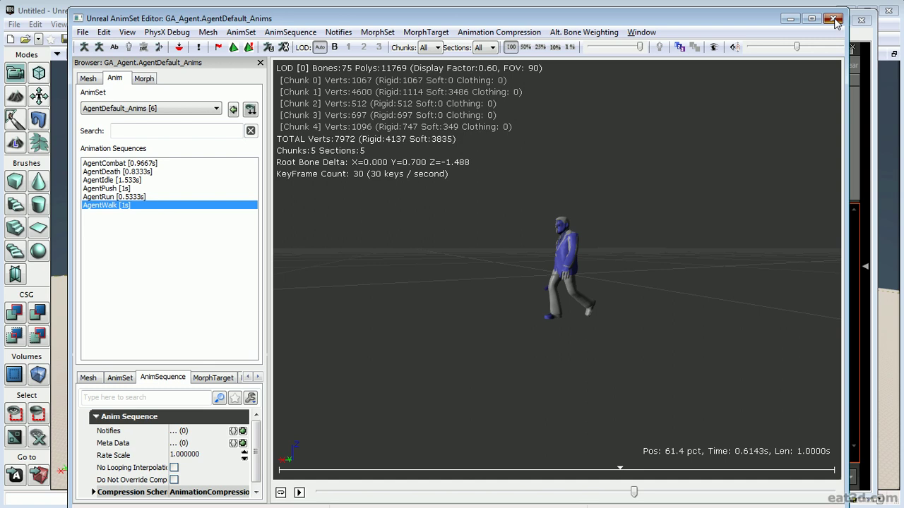
Create a physics asset for the AgentDefault mesh using Sphyl/Sphere collision geometry.
{"action": "left_click", "coordinate": [833, 20]}
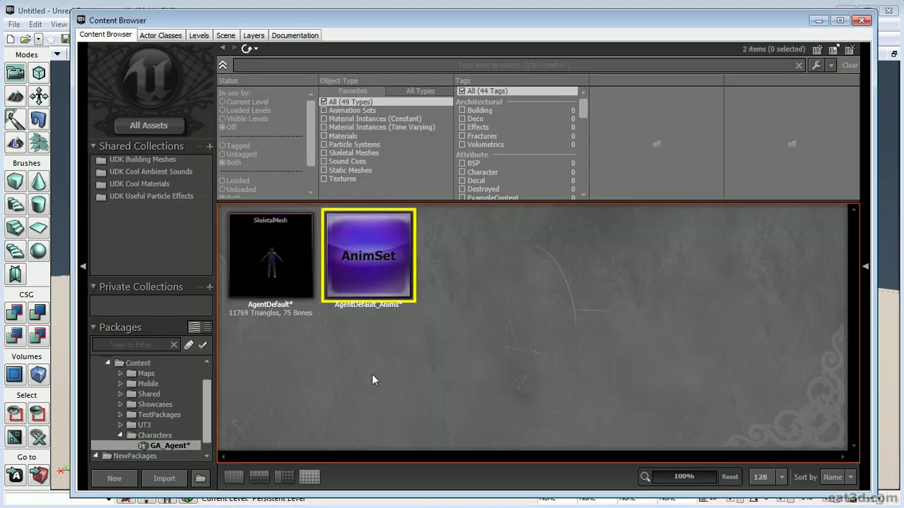
{"action": "right_click", "coordinate": [282, 239]}
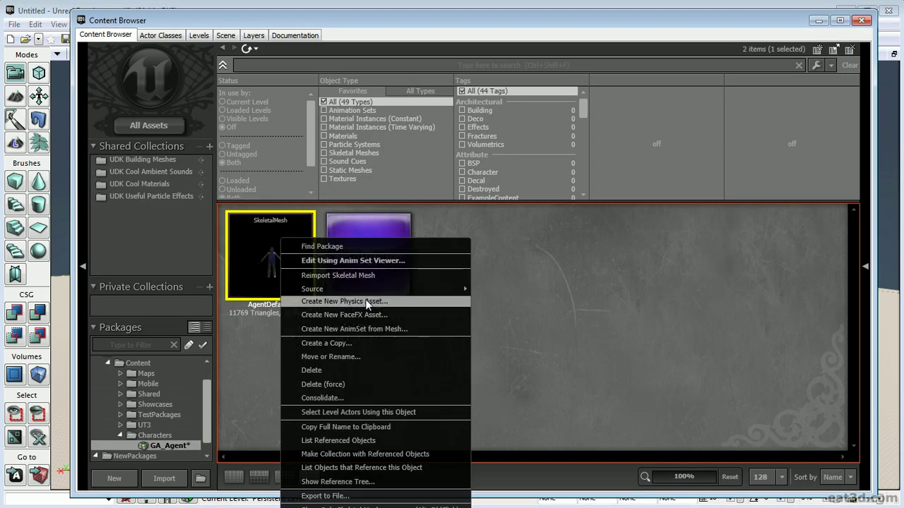
{"action": "left_click", "coordinate": [364, 301]}
{"action": "left_click", "coordinate": [568, 238]}
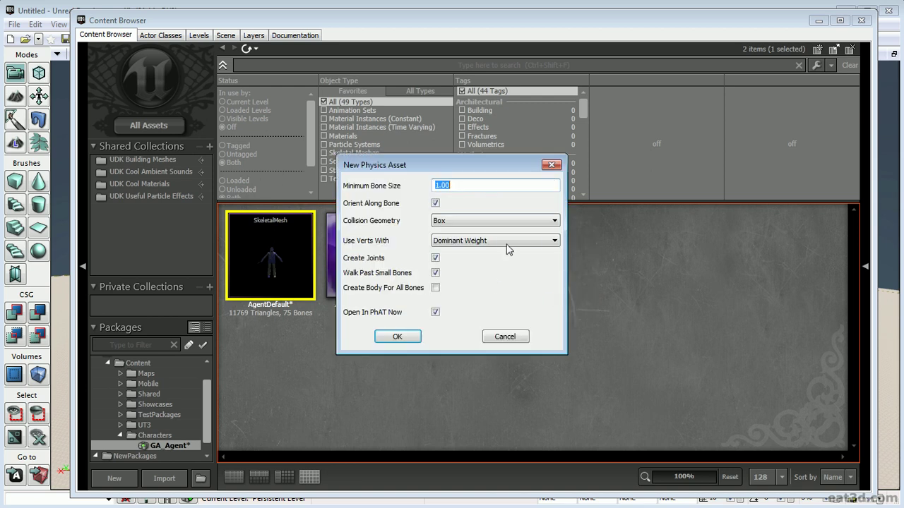
{"action": "left_click", "coordinate": [505, 223]}
{"action": "left_click", "coordinate": [504, 232]}
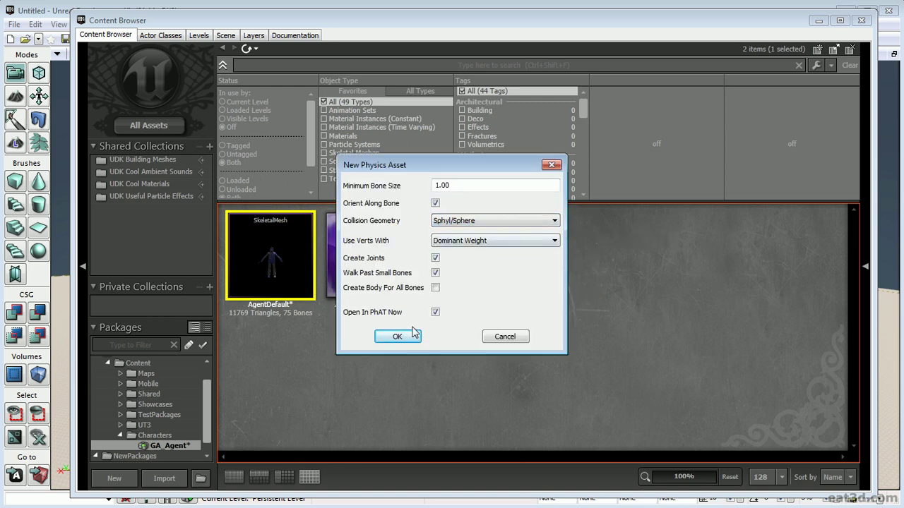
{"action": "left_click", "coordinate": [398, 337]}
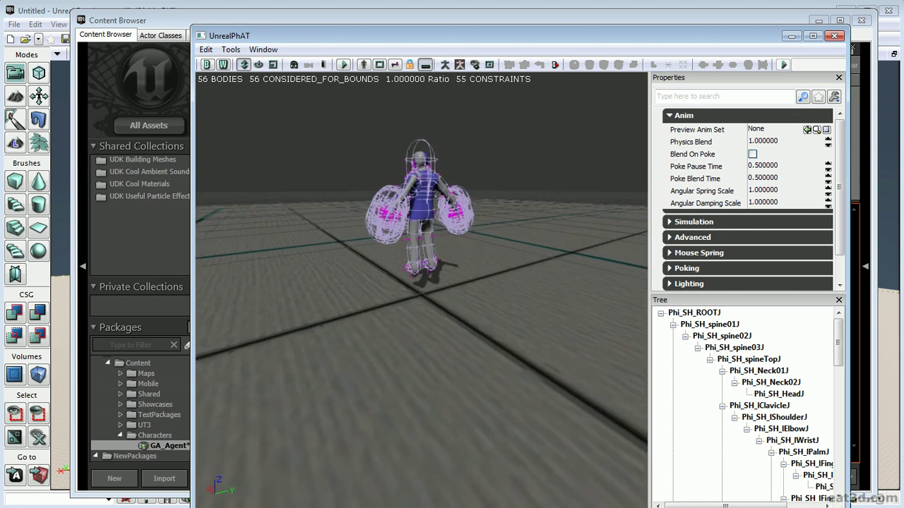
Simulate the AgentDefault_Physics ragdoll collapsing, then close the PhAT editor.
{"action": "left_click_drag", "start_coordinate": [209, 161], "coordinate": [297, 163]}
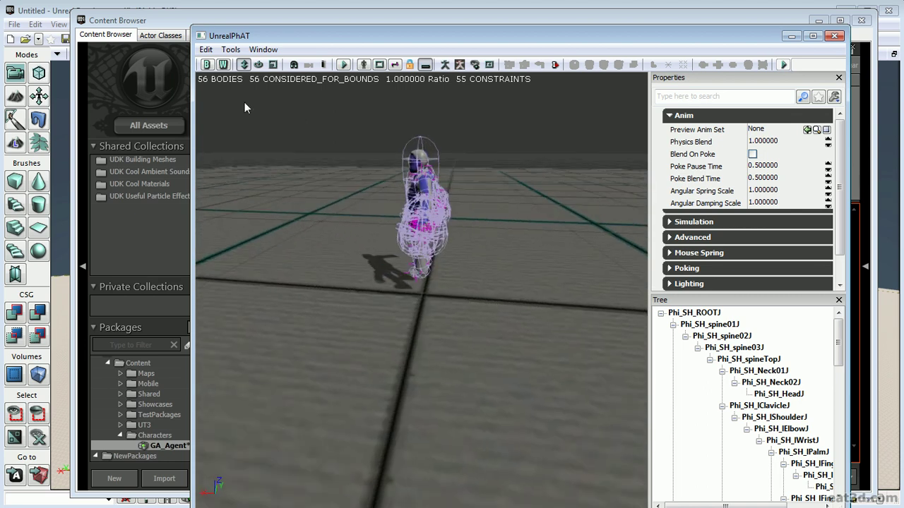
{"action": "left_click_drag", "start_coordinate": [355, 165], "coordinate": [351, 252]}
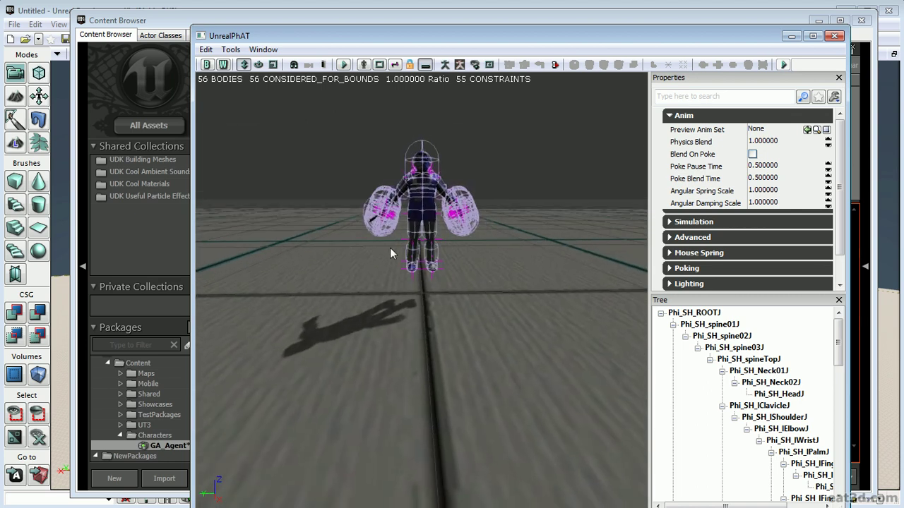
{"action": "left_click_drag", "start_coordinate": [449, 203], "coordinate": [346, 111]}
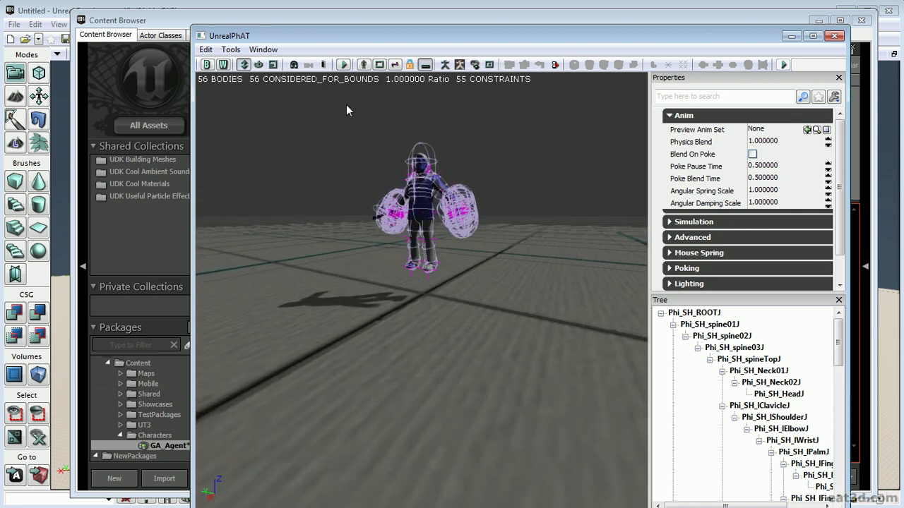
{"action": "left_click", "coordinate": [343, 64]}
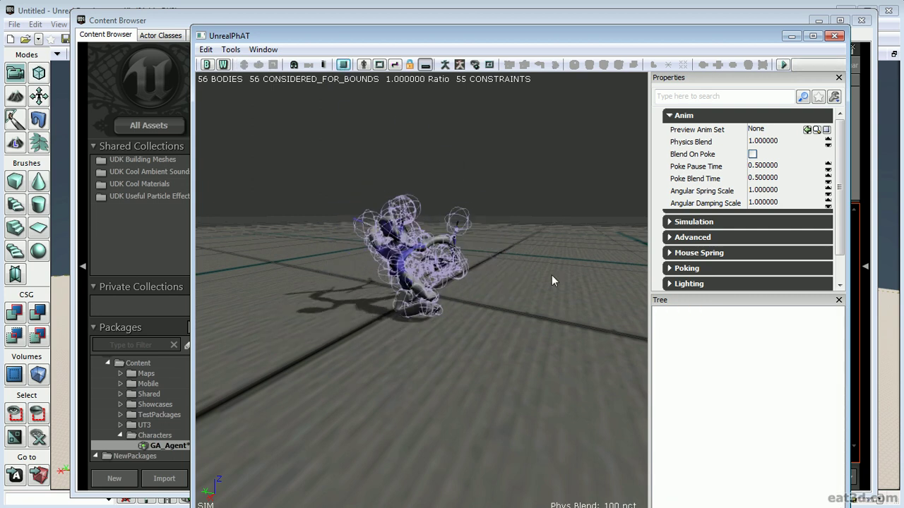
{"action": "left_click", "coordinate": [834, 35]}
{"action": "left_click", "coordinate": [338, 359]}
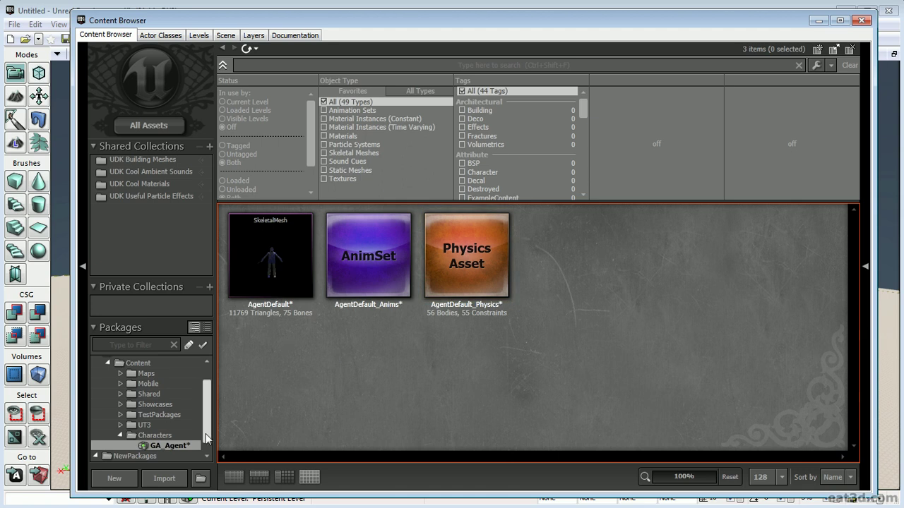
Save the GA_Agent package and create a new AnimTree named GA_AnimTree in it.
{"action": "right_click", "coordinate": [172, 448]}
{"action": "left_click", "coordinate": [220, 303]}
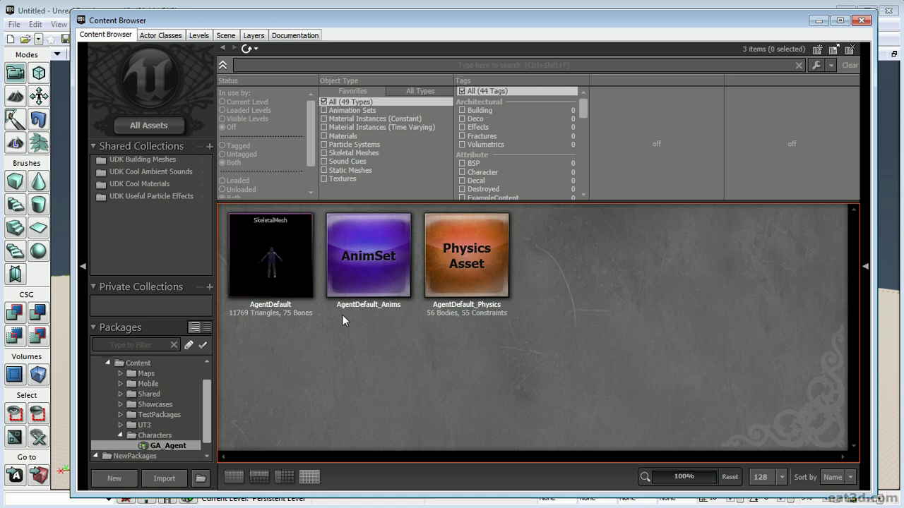
{"action": "right_click", "coordinate": [378, 355]}
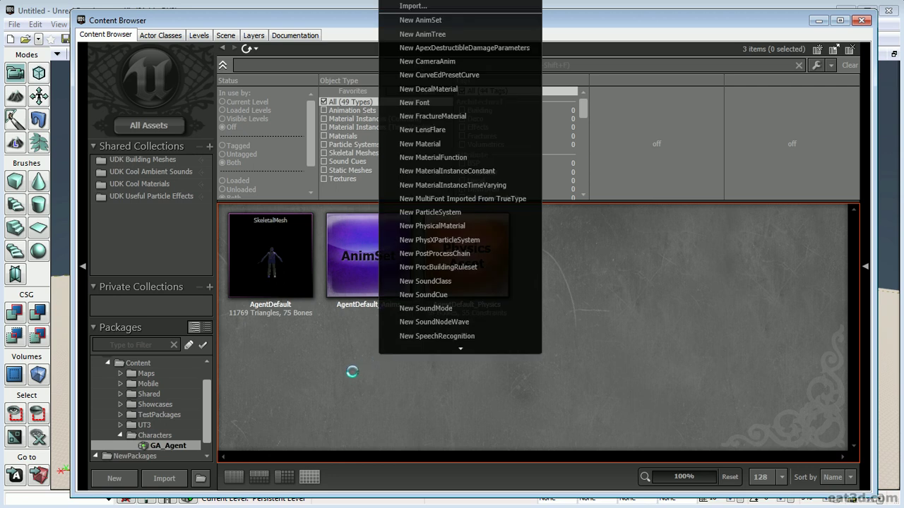
{"action": "left_click", "coordinate": [483, 34]}
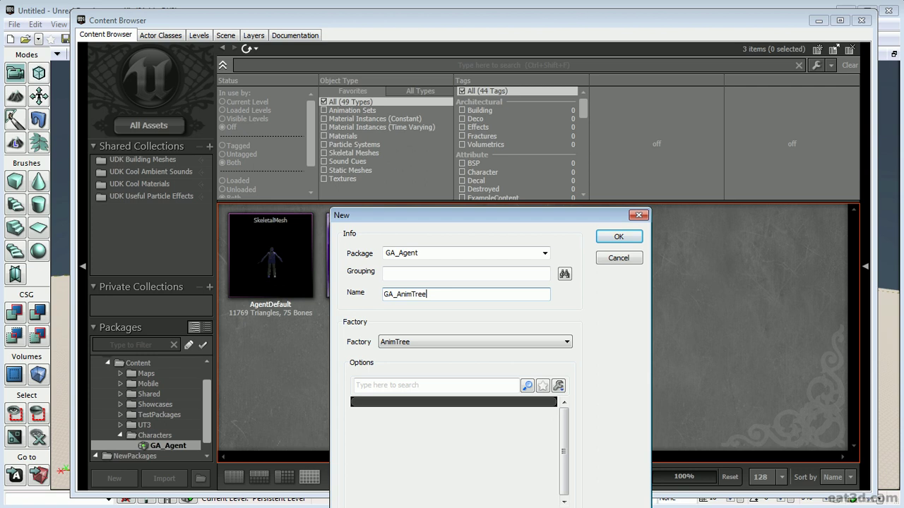
{"action": "left_click", "coordinate": [619, 238]}
{"action": "left_click", "coordinate": [619, 239]}
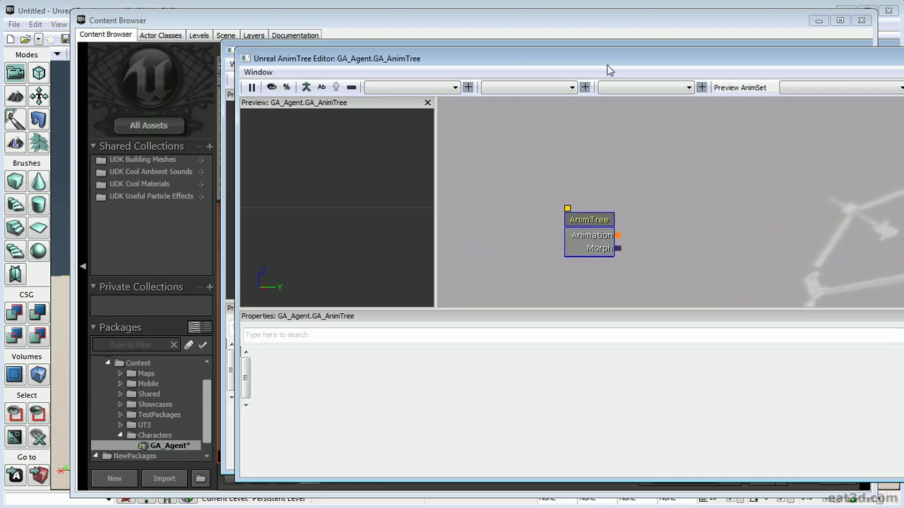
Add a Preview Mesh List entry on the AnimTree node with Preview Skel Mesh set to AgentDefault.
{"action": "left_click_drag", "start_coordinate": [609, 70], "coordinate": [619, 54]}
{"action": "left_click", "coordinate": [601, 212]}
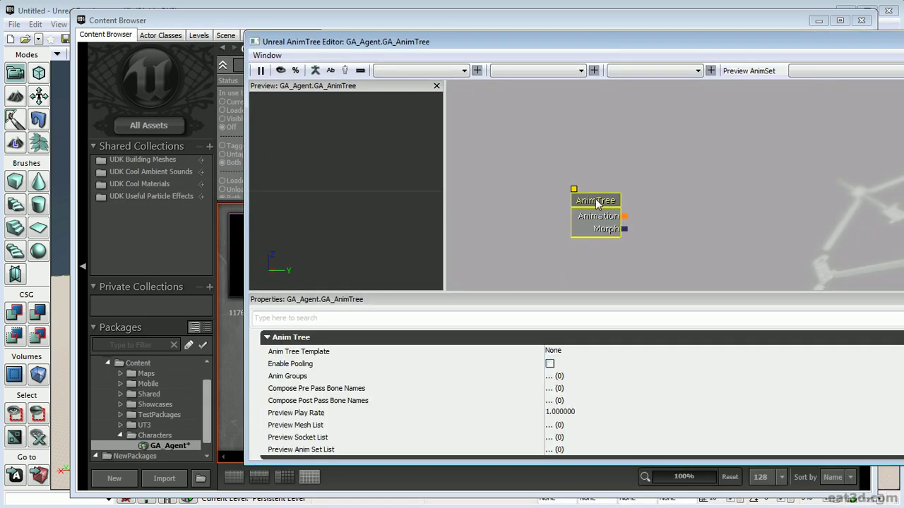
{"action": "left_click_drag", "start_coordinate": [518, 44], "coordinate": [663, 10]}
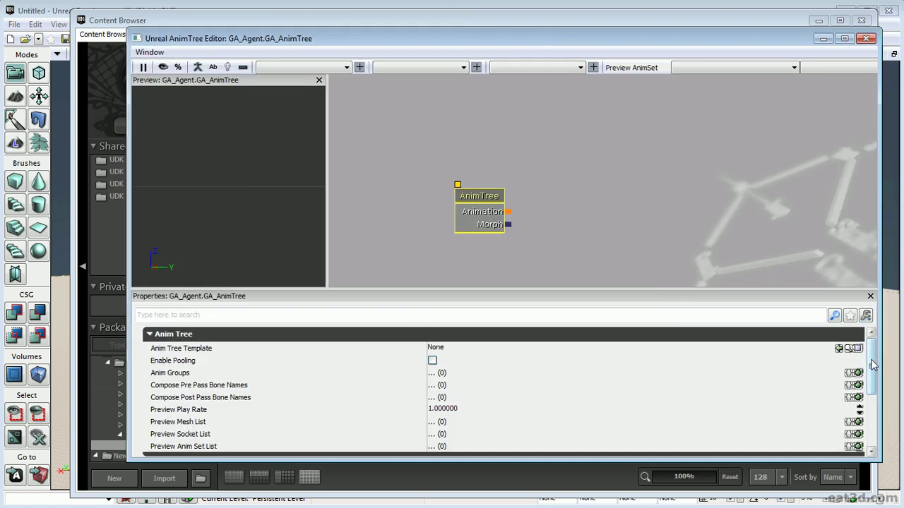
{"action": "left_click_drag", "start_coordinate": [872, 364], "coordinate": [874, 388]}
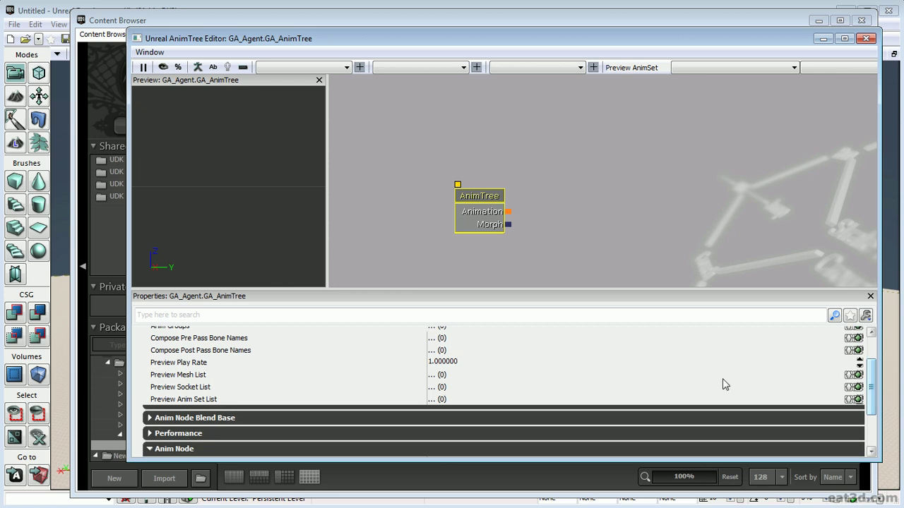
{"action": "left_click", "coordinate": [858, 375]}
{"action": "left_click", "coordinate": [157, 387]}
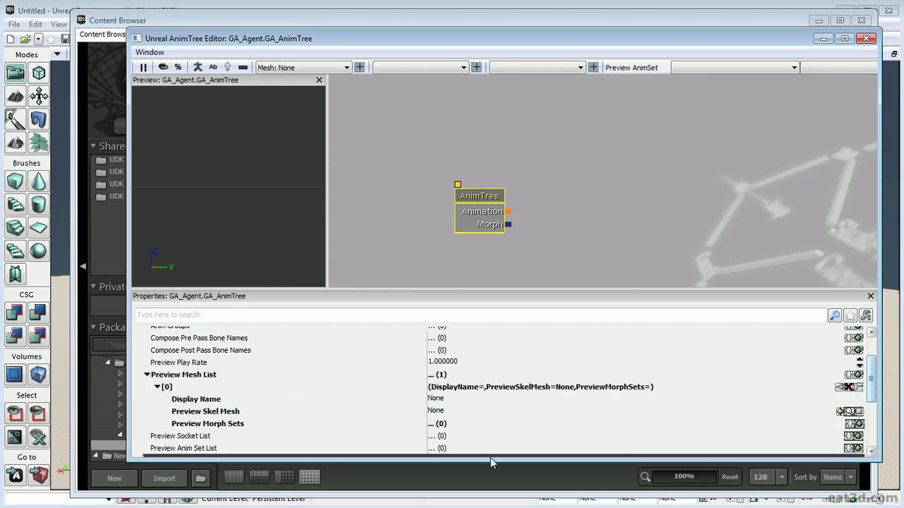
{"action": "left_click", "coordinate": [840, 411]}
{"action": "left_click_drag", "start_coordinate": [229, 160], "coordinate": [282, 201]}
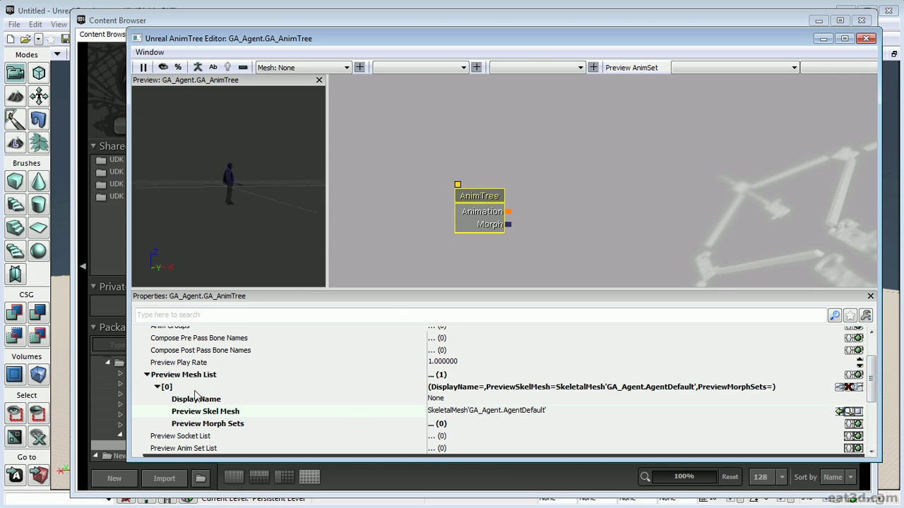
{"action": "left_click", "coordinate": [147, 375]}
Minimize the AnimTree editor and select the AgentDefault_Anims AnimSet in GA_Agent.
{"action": "left_click_drag", "start_coordinate": [337, 43], "coordinate": [268, 75]}
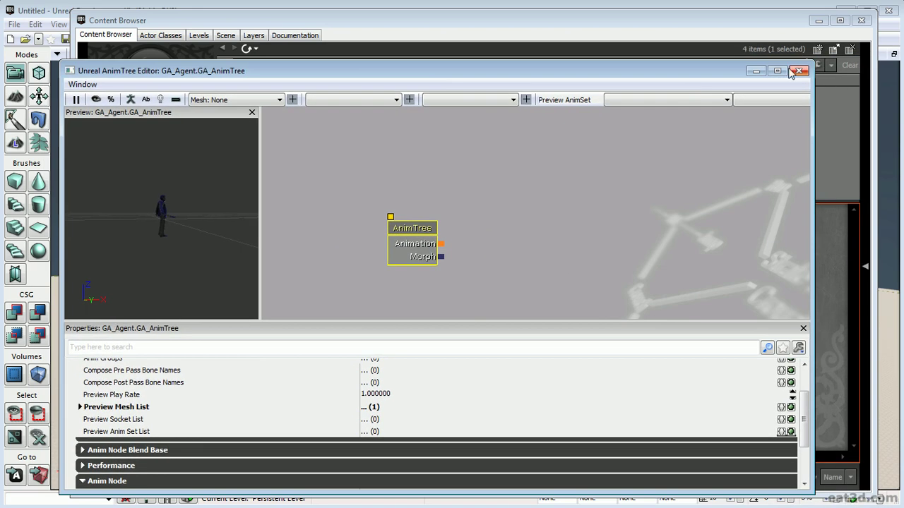
{"action": "left_click", "coordinate": [755, 71]}
{"action": "left_click", "coordinate": [362, 267]}
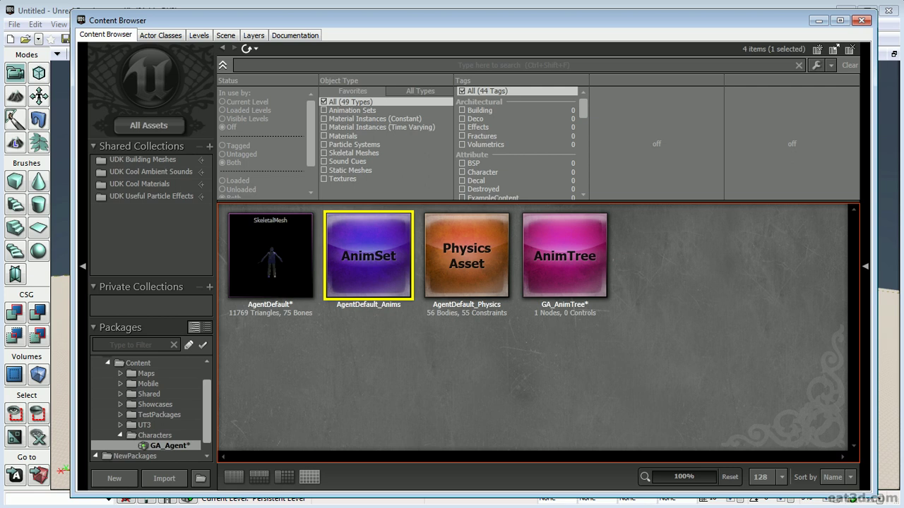
Add a Preview Anim Set List entry with Preview Anim Sets [0] set to AgentDefault_Anims, then close the editor.
{"action": "double_click", "coordinate": [539, 290]}
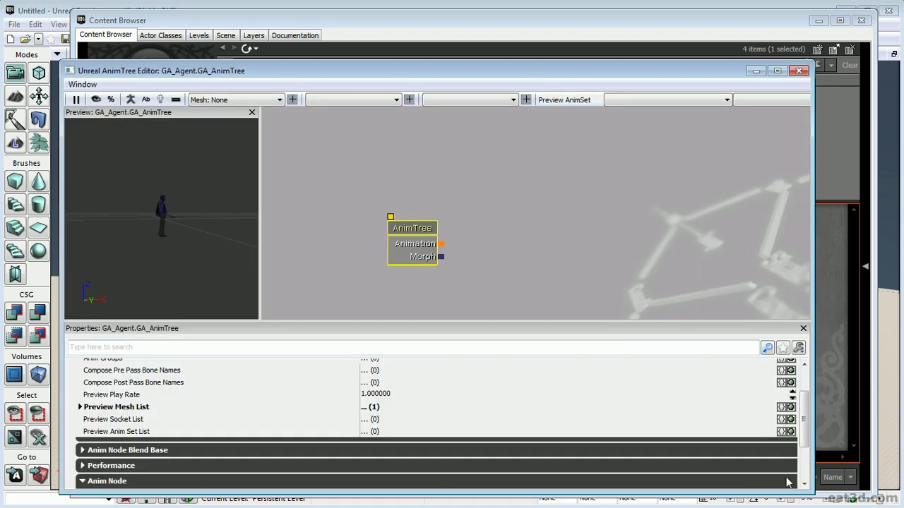
{"action": "left_click", "coordinate": [790, 432]}
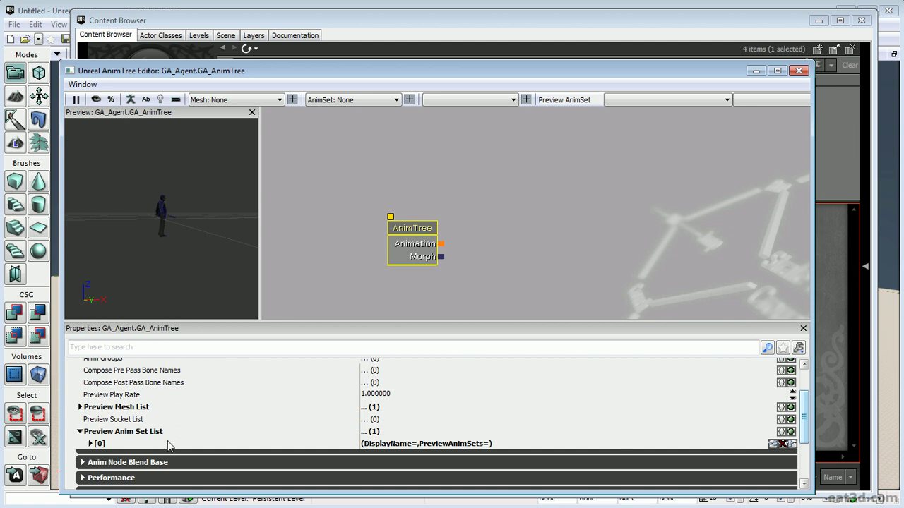
{"action": "left_click", "coordinate": [91, 443]}
{"action": "scroll", "coordinate": [795, 428], "scroll_direction": "down", "scroll_amount": 3}
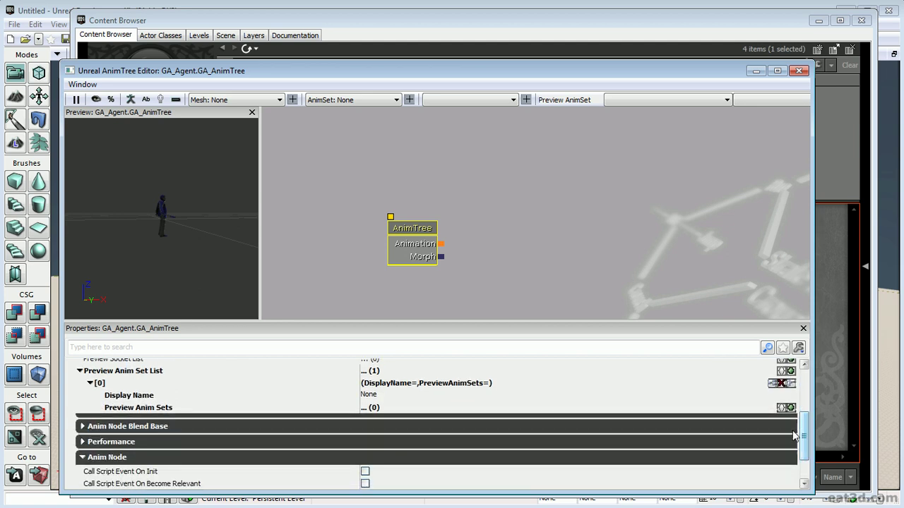
{"action": "left_click", "coordinate": [790, 407]}
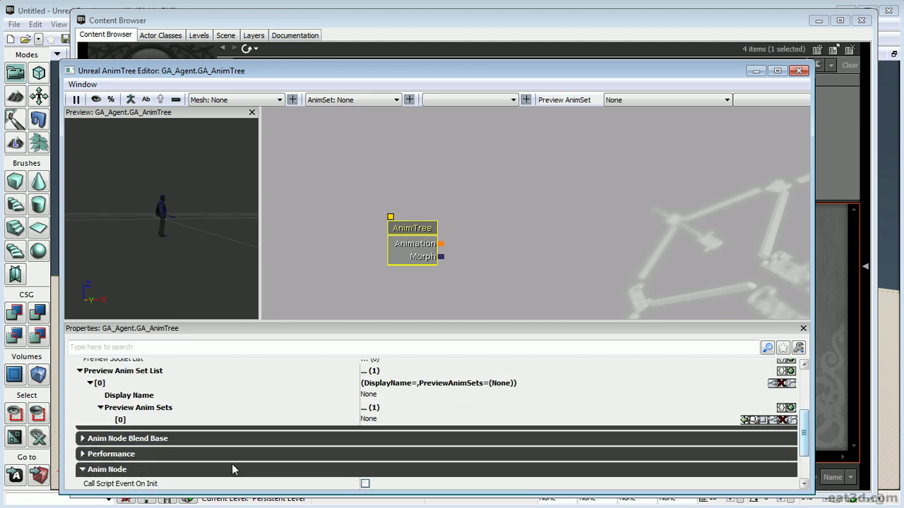
{"action": "left_click", "coordinate": [744, 420]}
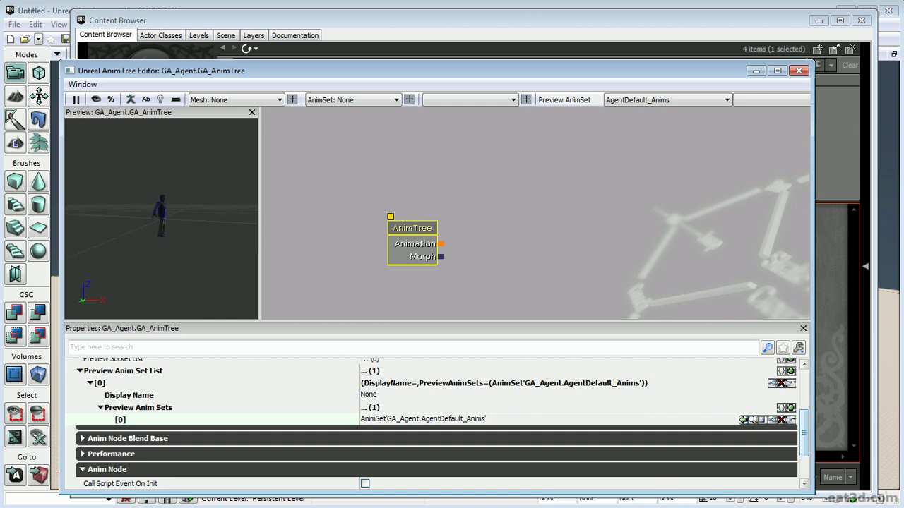
{"action": "right_click_drag", "start_coordinate": [247, 218], "coordinate": [247, 184]}
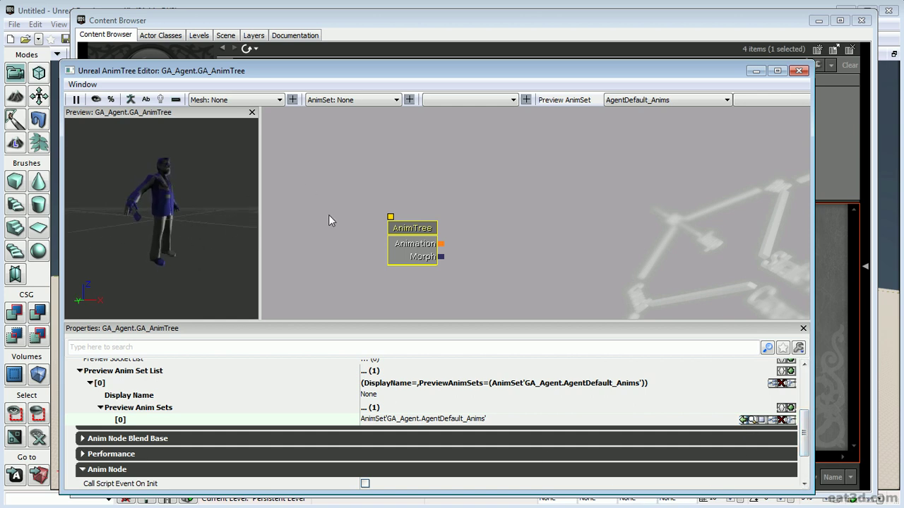
{"action": "left_click", "coordinate": [799, 70]}
{"action": "left_click", "coordinate": [406, 413]}
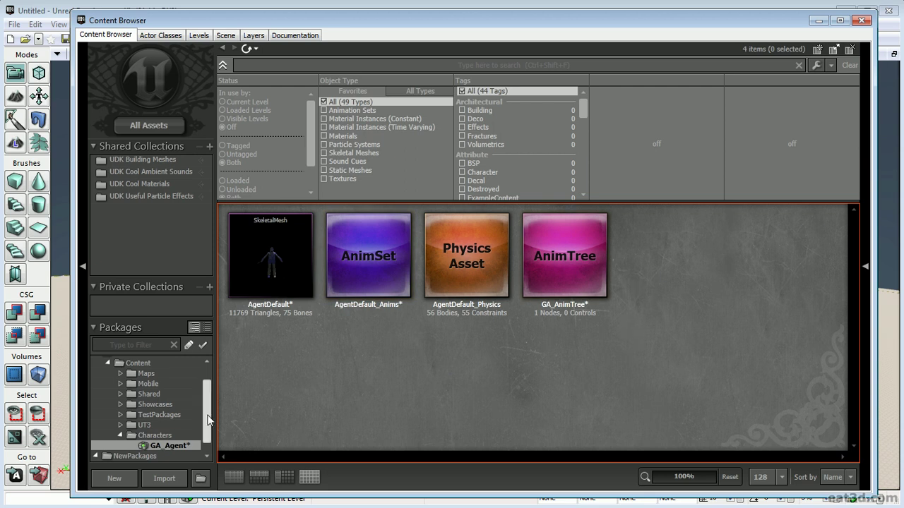
{"action": "scroll", "coordinate": [207, 424], "scroll_direction": "down", "scroll_amount": 1}
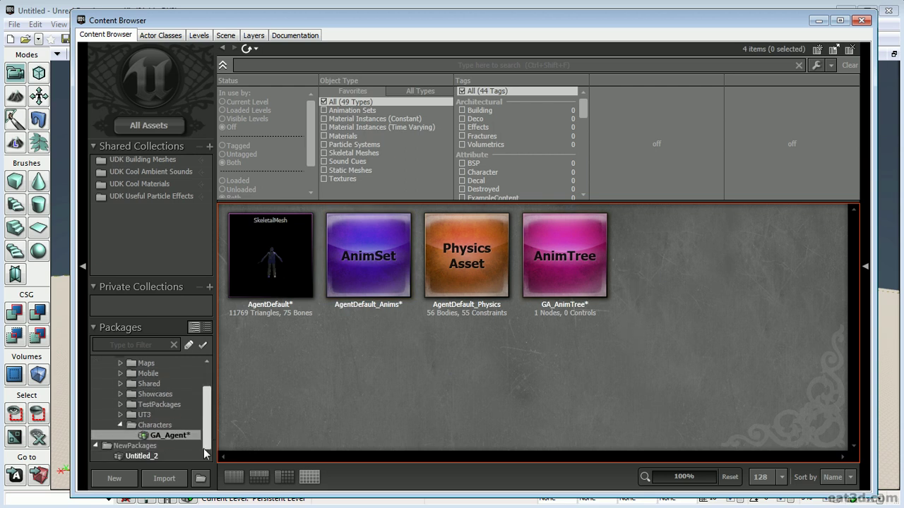